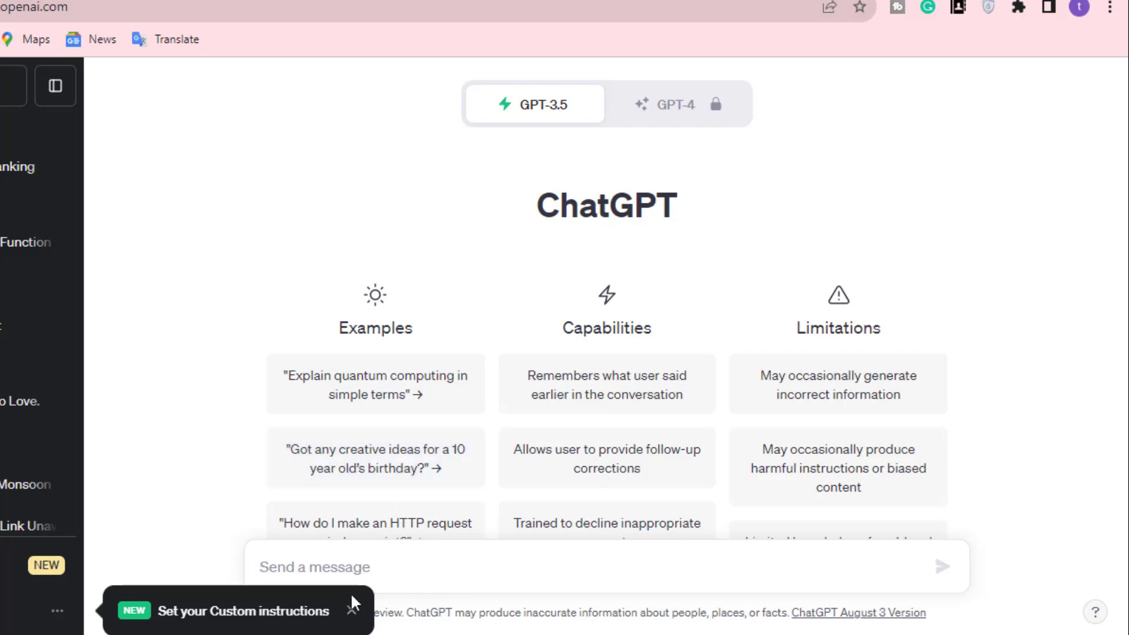
# - Dismiss the custom instructions notice and send the prompt "write a content for website what is digital marketing and how it works"
pyautogui.click(351, 610)
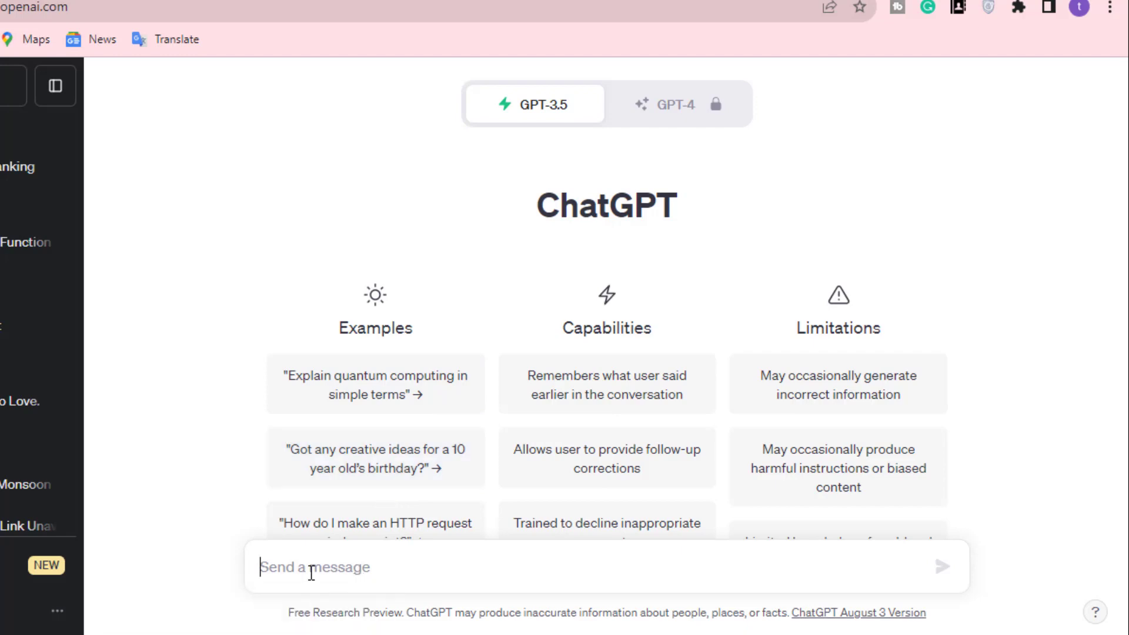
pyautogui.write('what is digital marketing and how it works')
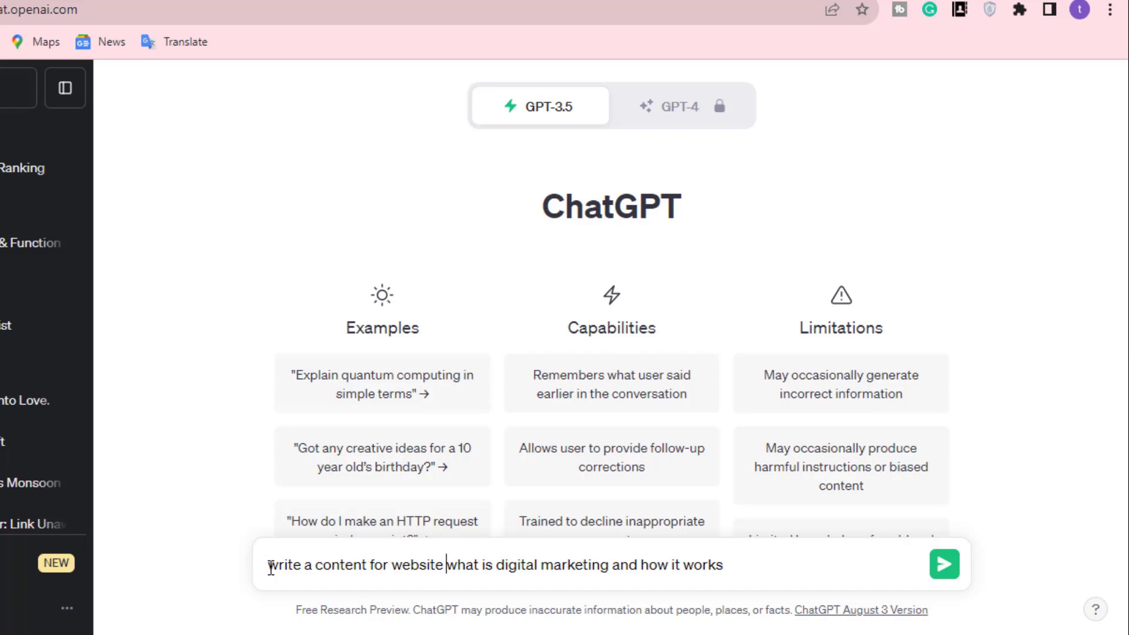
pyautogui.click(941, 576)
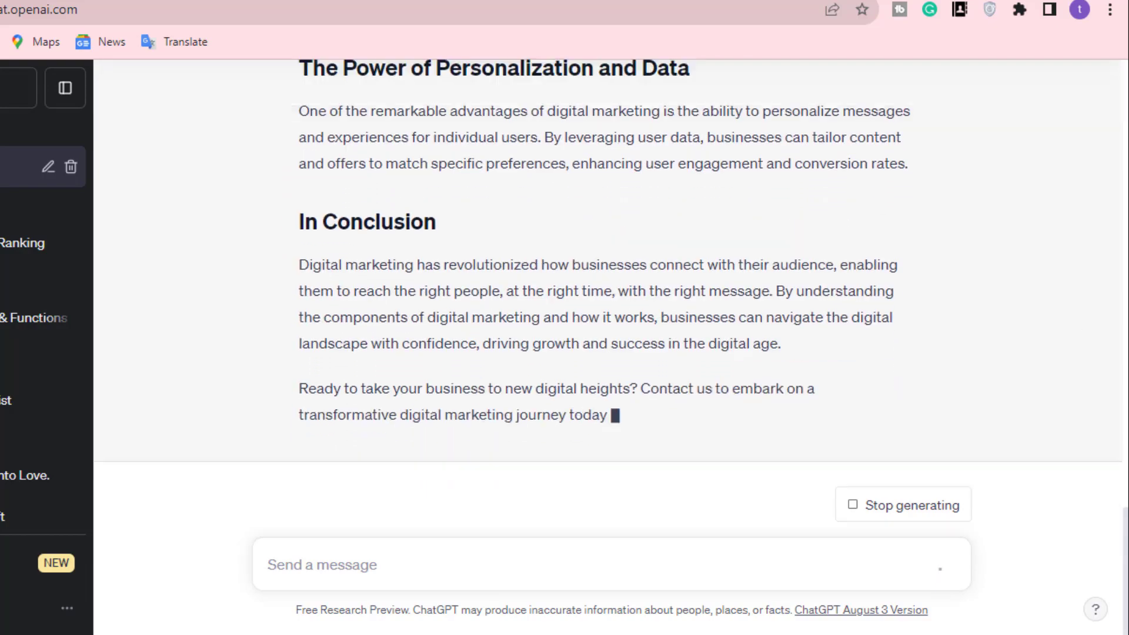
# - Copy the generated article's text from the opening paragraph through the first lines of the "Understanding Digital Marketing" section
pyautogui.scroll(15, 610, 329)
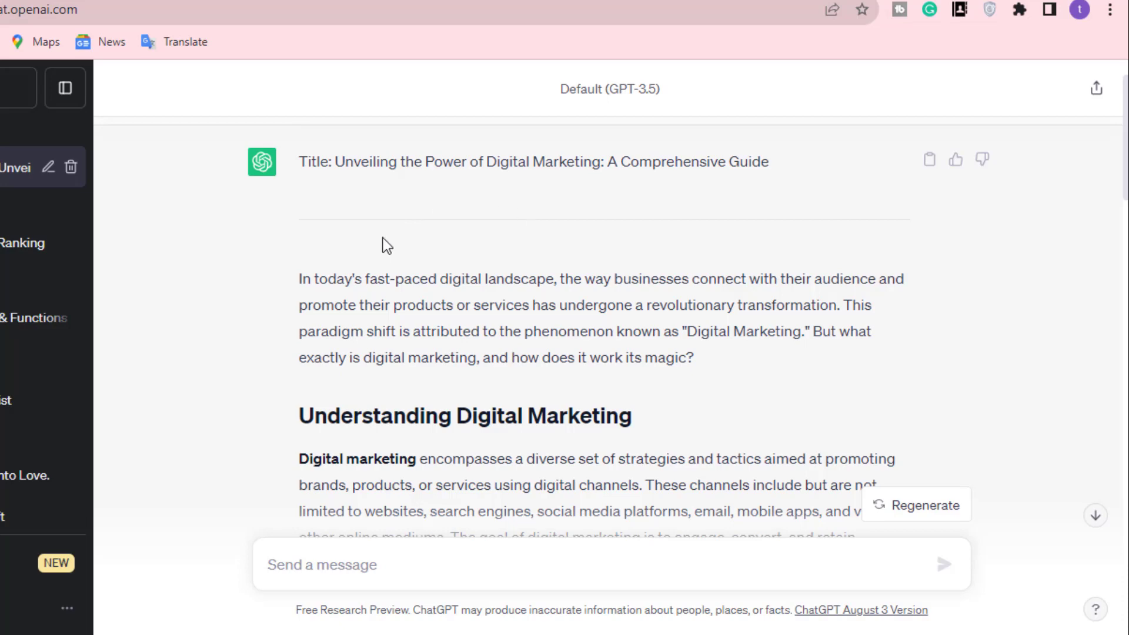
pyautogui.tripleClick(295, 280)
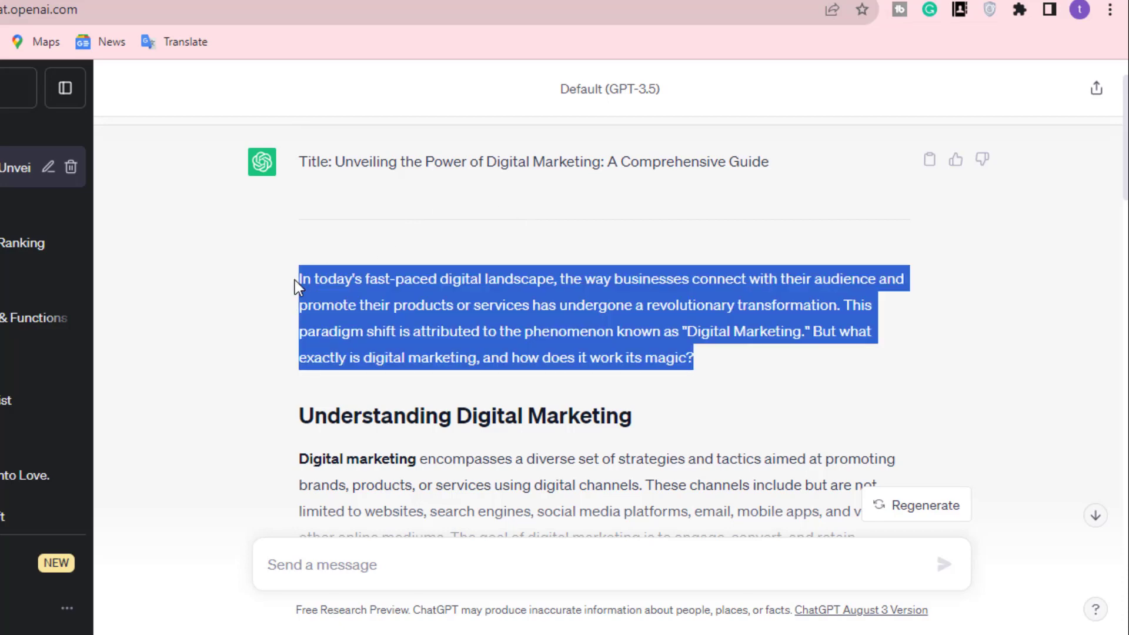
pyautogui.click(259, 280)
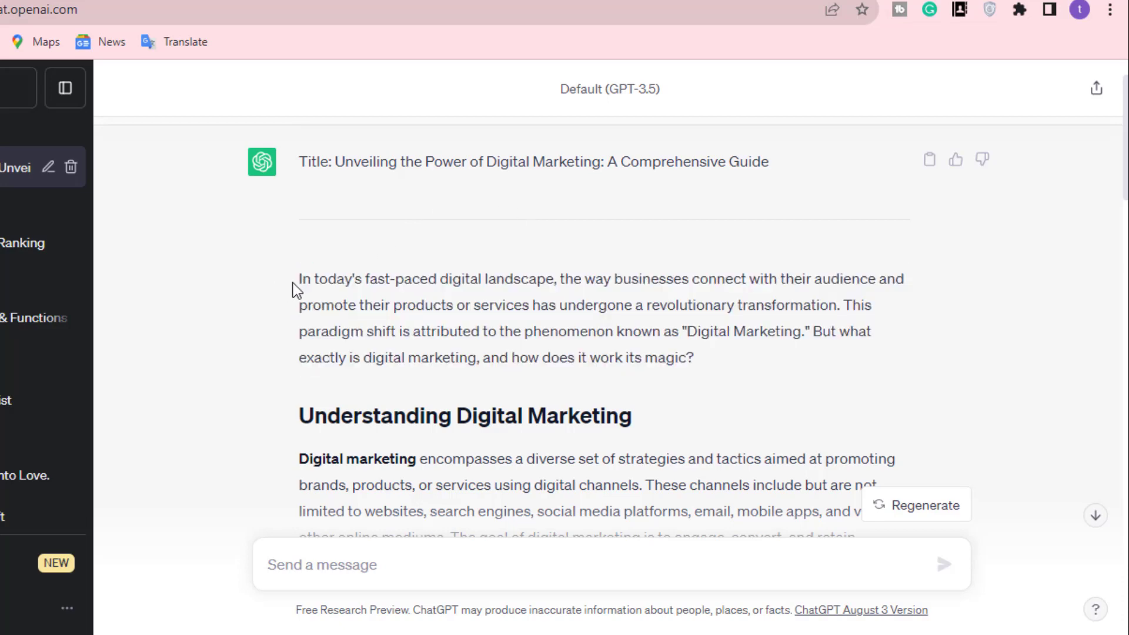
pyautogui.moveTo(296, 282); pyautogui.dragTo(859, 536)
pyautogui.hotkey('ctrl', 'c')
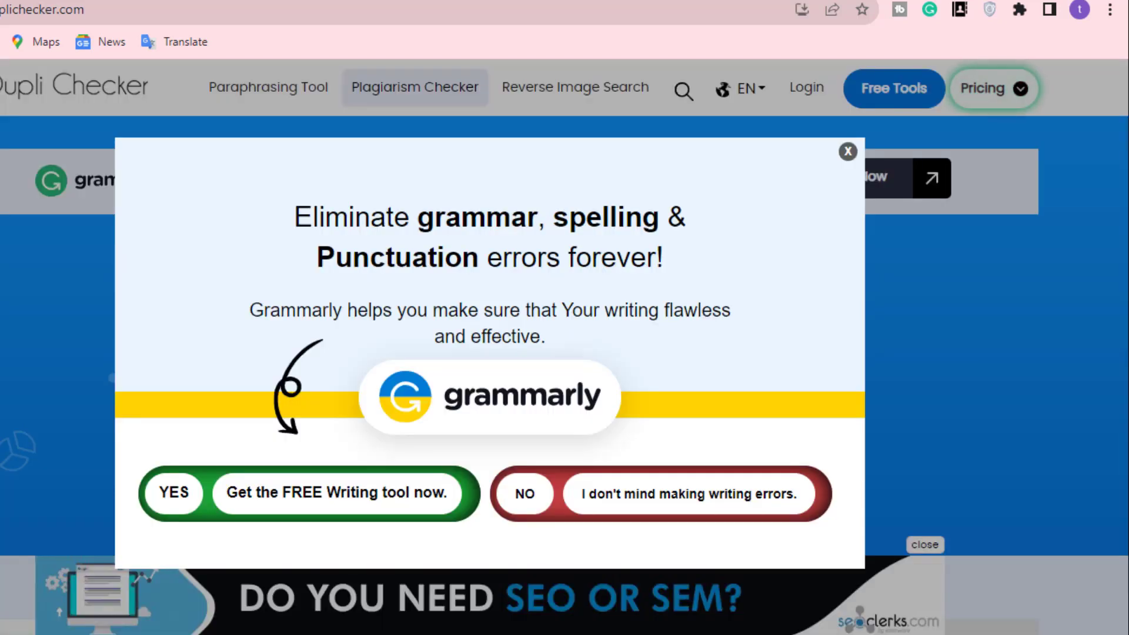
# - Close the Grammarly pop-up on Dupli Checker, paste the copied article text into the plagiarism checker and run the plagiarism check
pyautogui.click(849, 151)
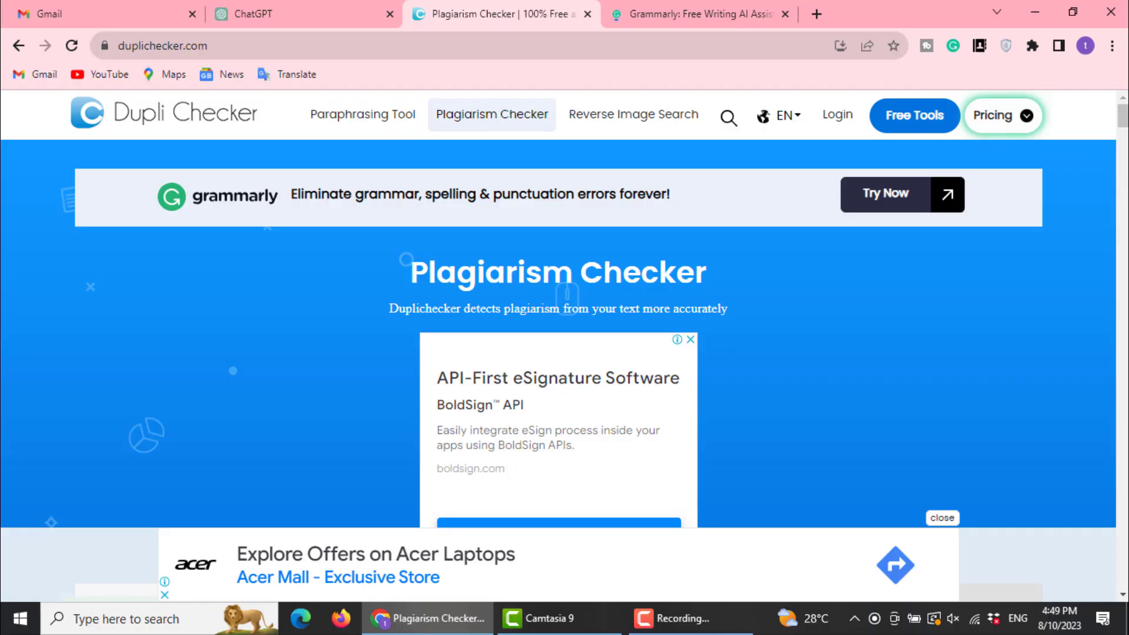
pyautogui.scroll(-5, 565, 347)
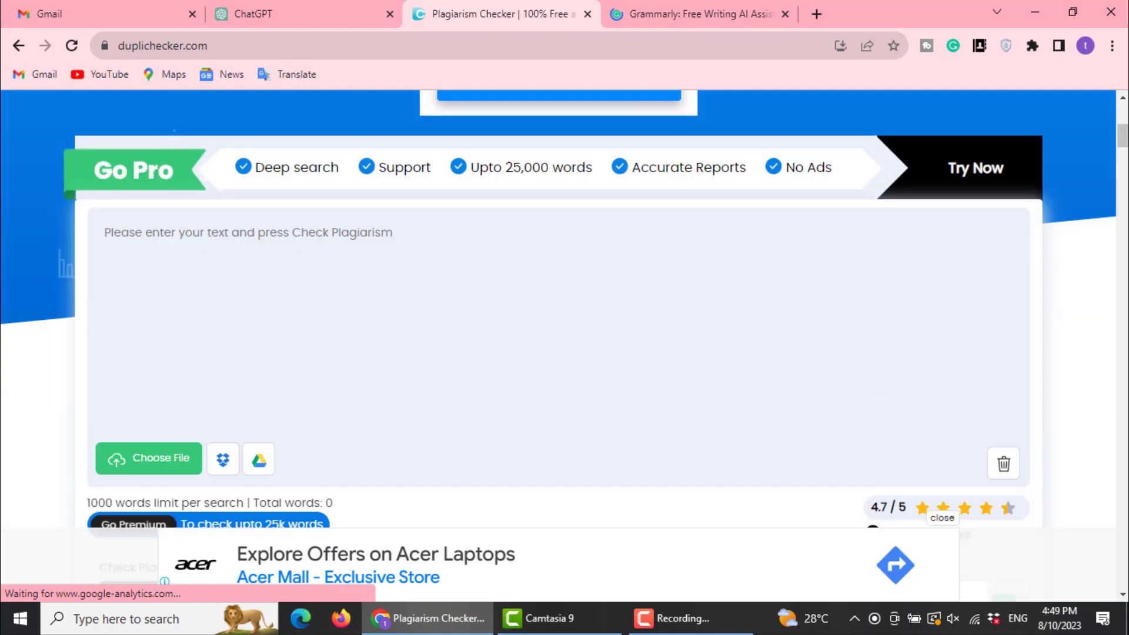
pyautogui.click(411, 253)
pyautogui.hotkey('ctrl', 'v')
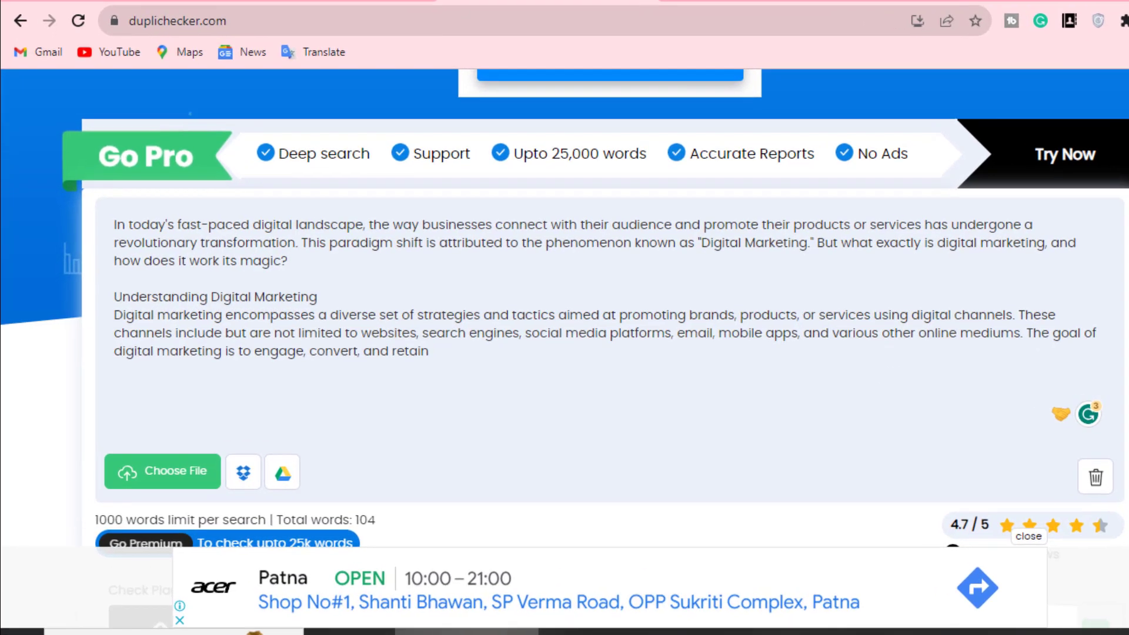
pyautogui.scroll(-8, 707, 222)
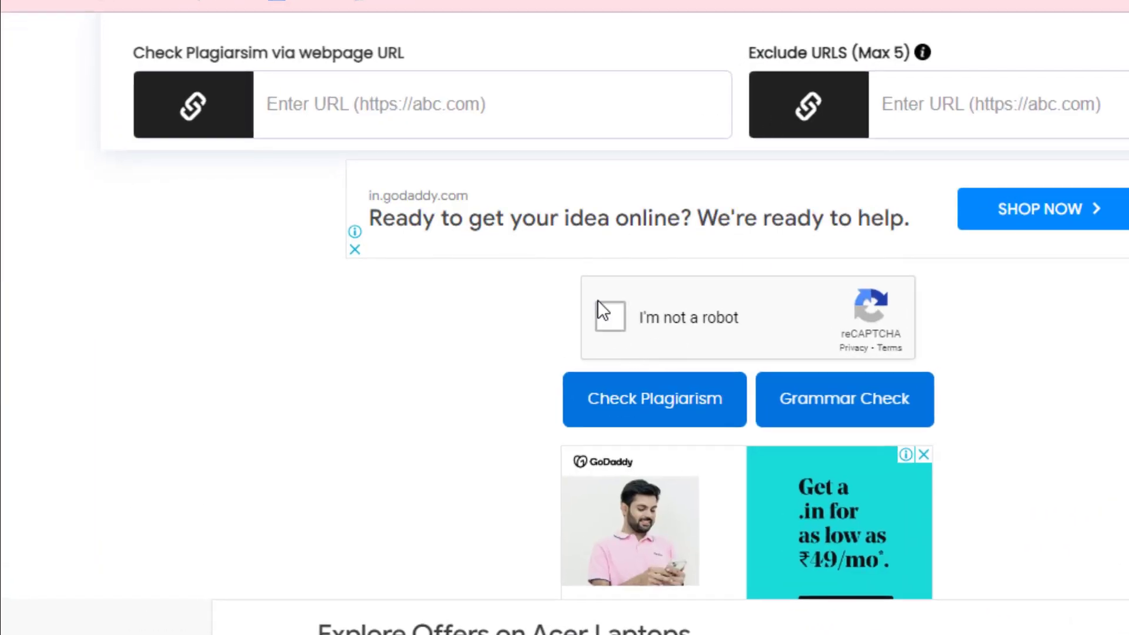
pyautogui.click(676, 412)
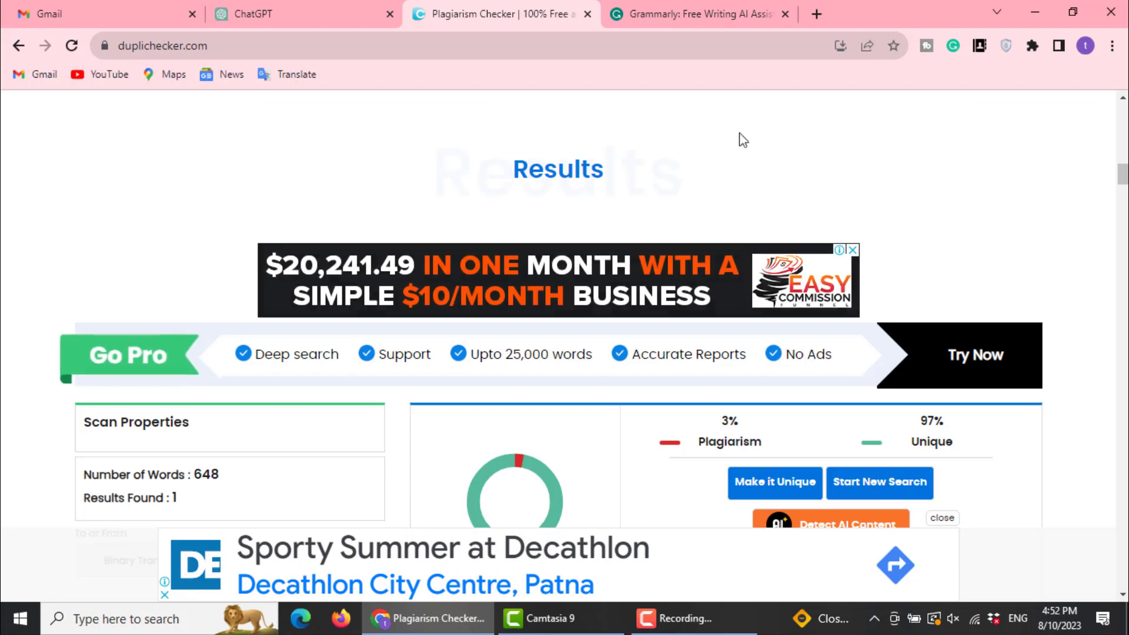
# - Examine the plagiarism report, including the plagiarised and unique shares and the matched source
pyautogui.scroll(6, 559, 306)
pyautogui.scroll(10, 559, 306)
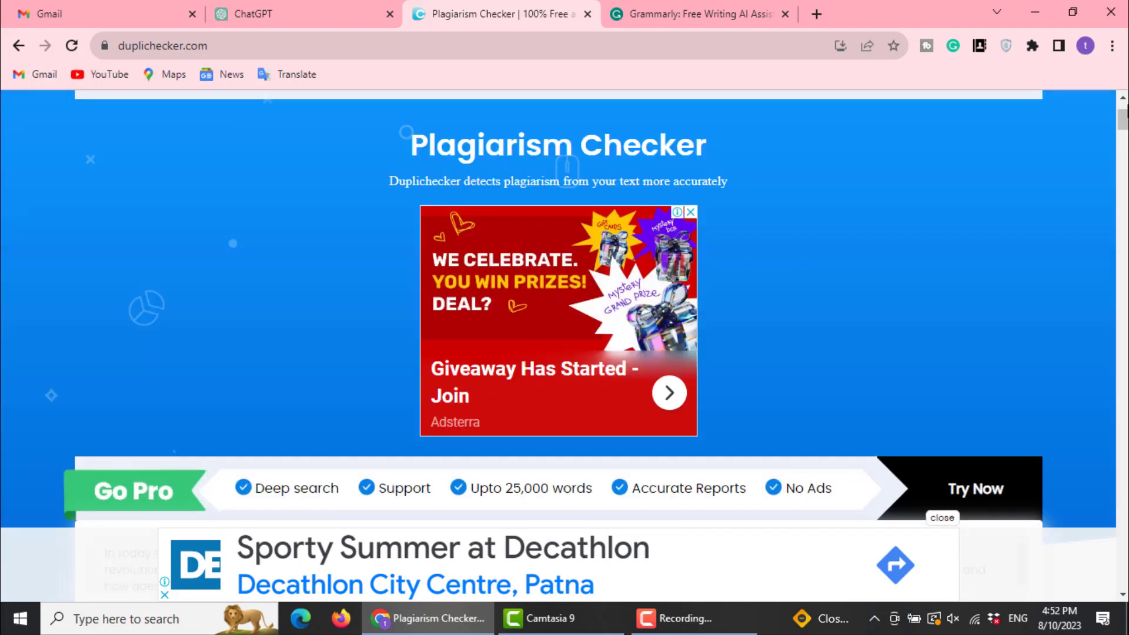
pyautogui.scroll(-10, 559, 306)
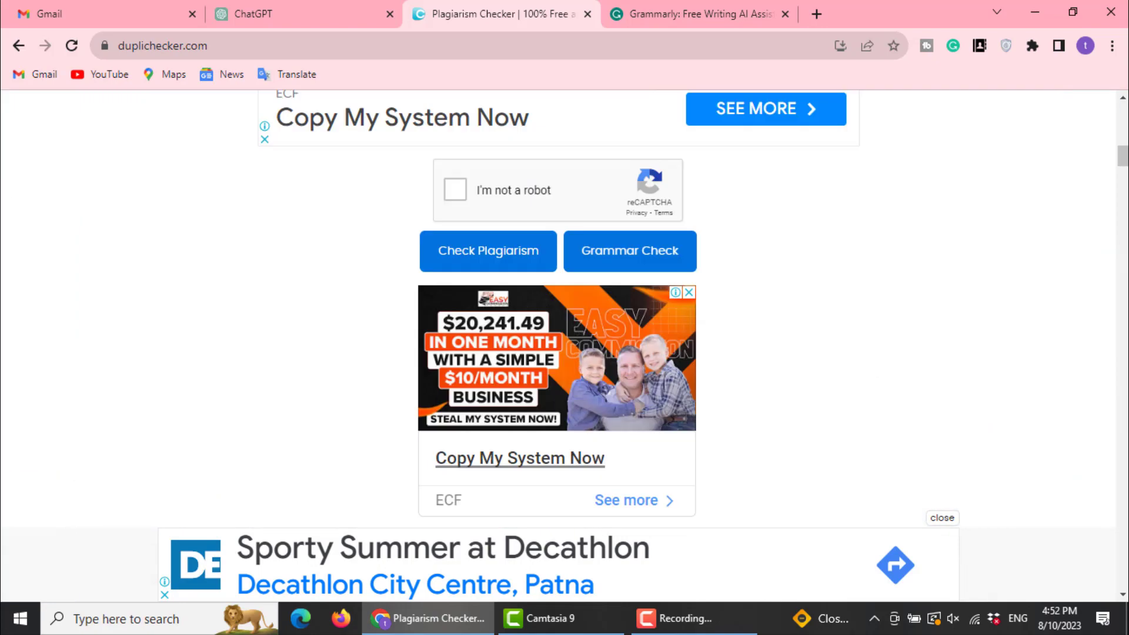
pyautogui.scroll(-5, 558, 306)
pyautogui.scroll(-5, 558, 305)
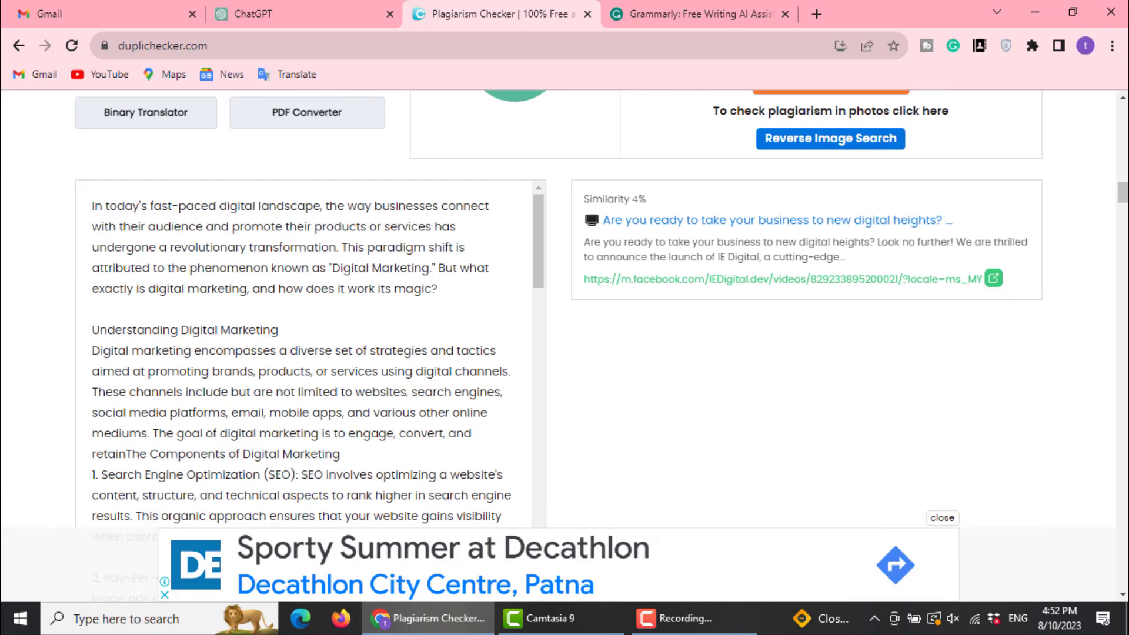
pyautogui.scroll(5, 559, 306)
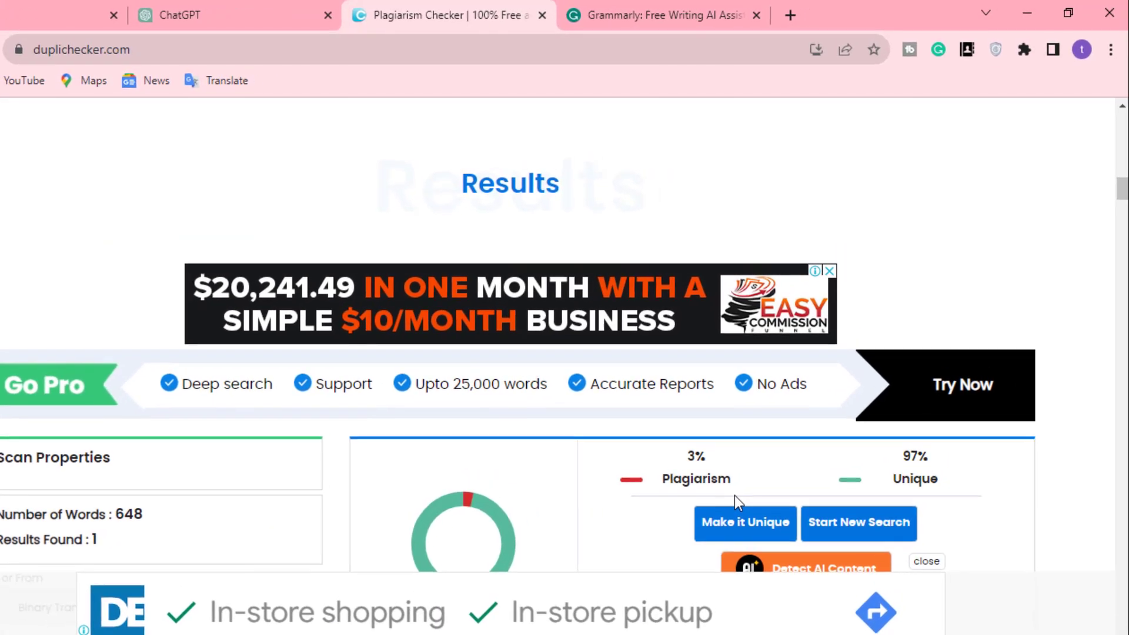
pyautogui.scroll(5, 1077, 169)
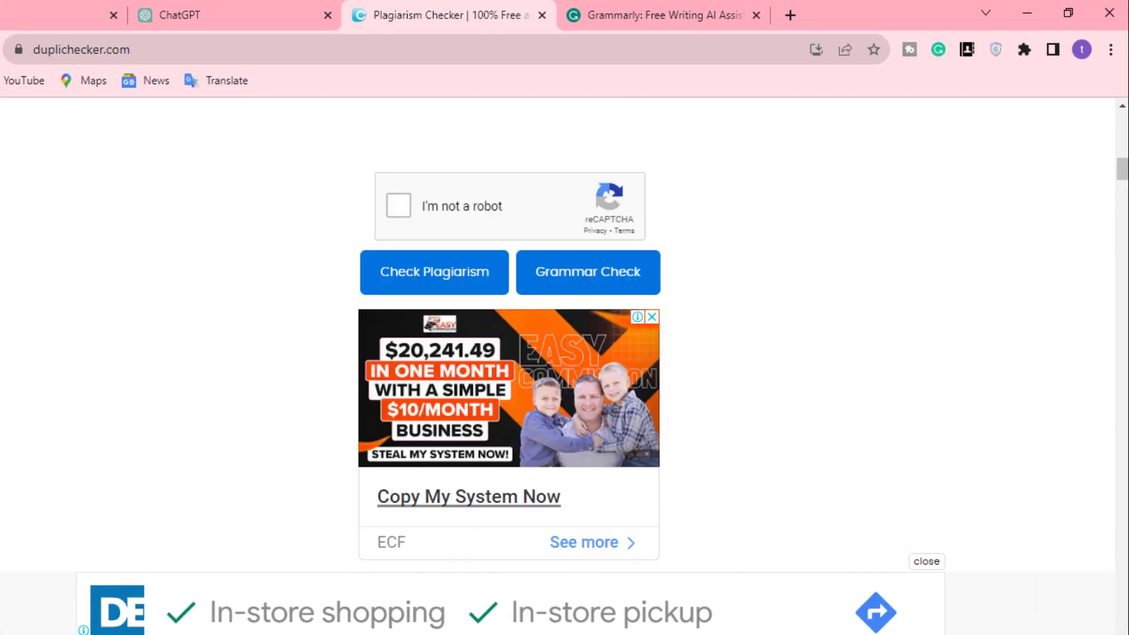
pyautogui.scroll(5, 558, 306)
# - Switch to ChatGPT and read through the generated digital marketing article from its title to its conclusion
pyautogui.click(230, 14)
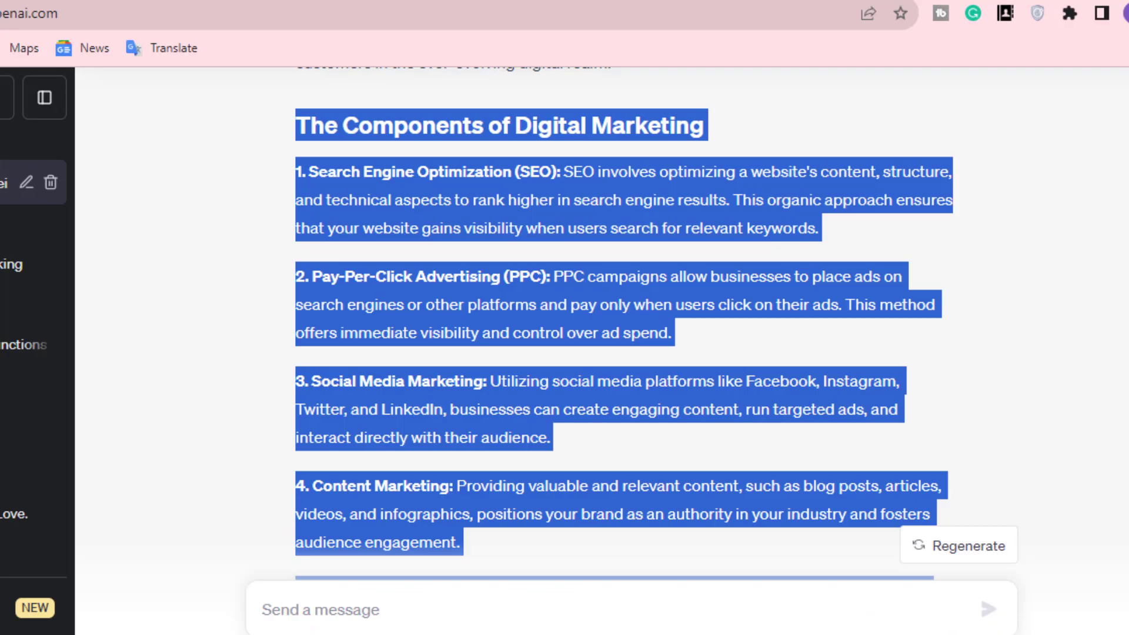
pyautogui.click(1122, 340)
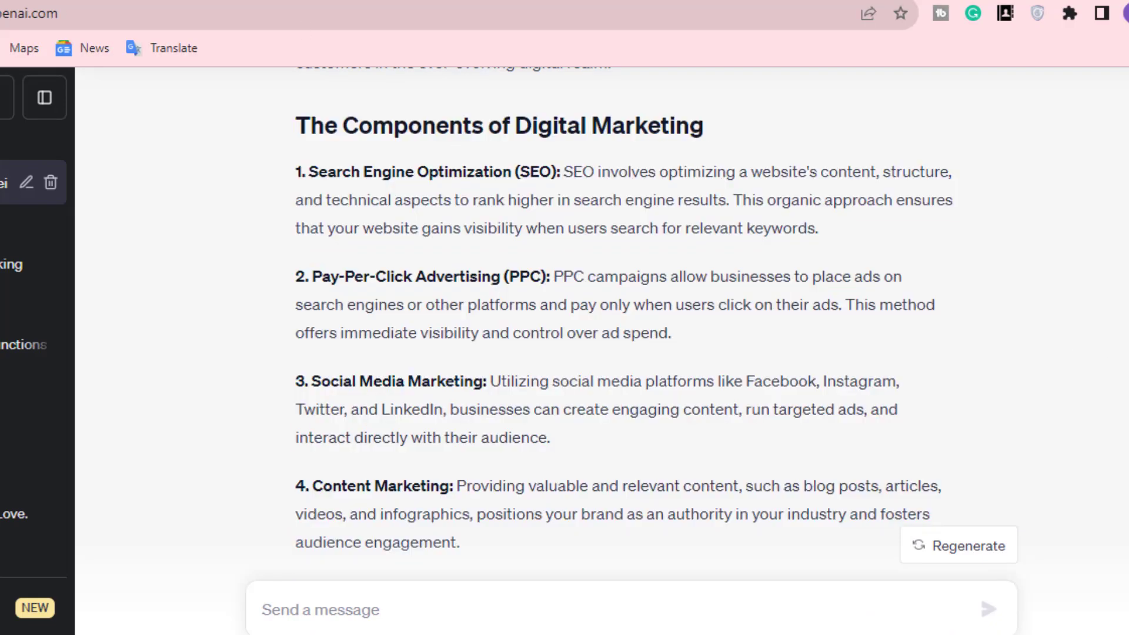
pyautogui.scroll(-8, 623, 318)
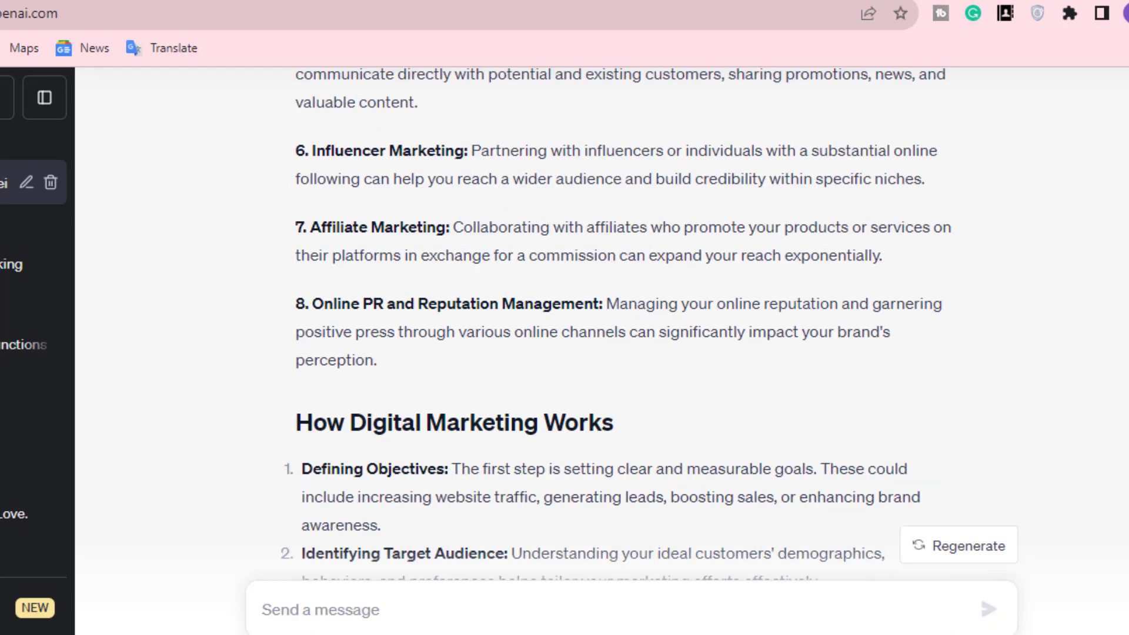
pyautogui.scroll(-8, 623, 317)
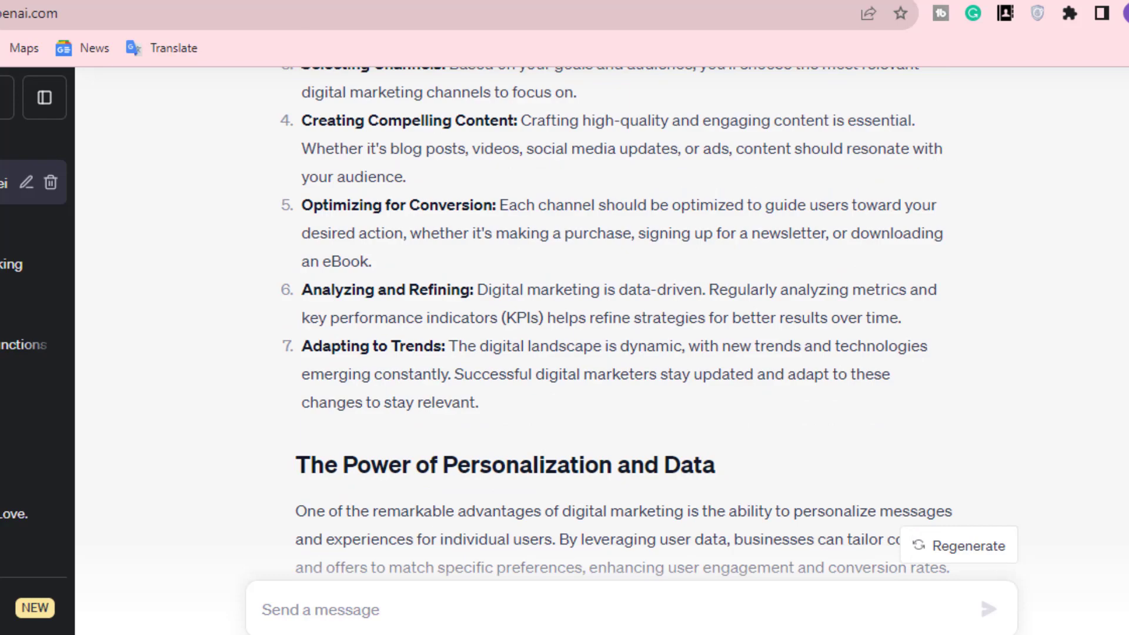
pyautogui.scroll(-8, 623, 318)
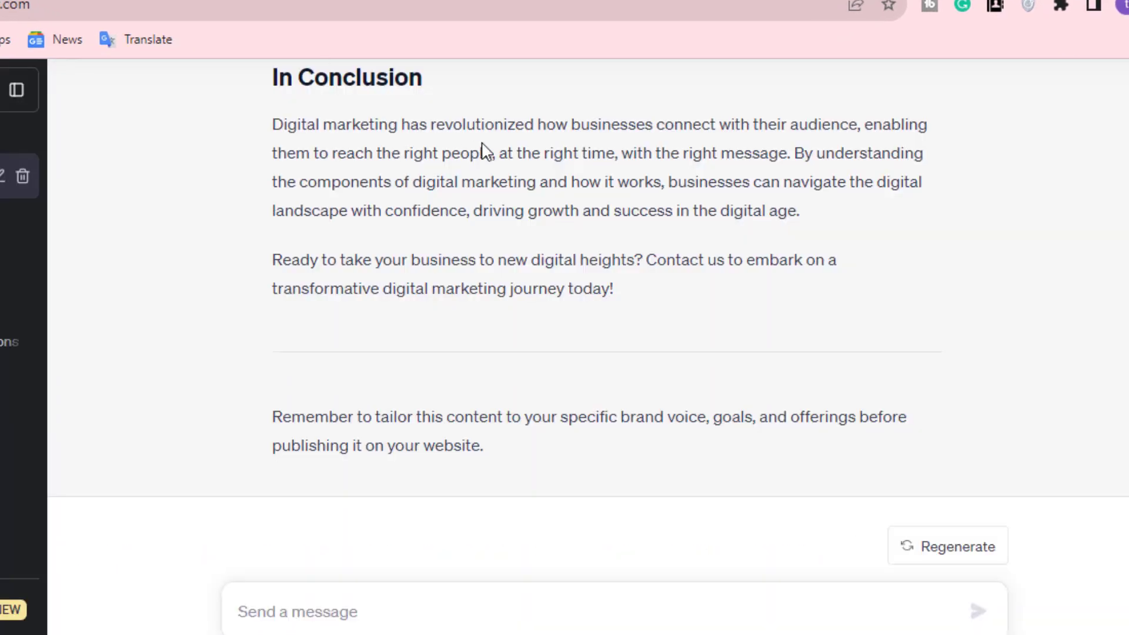
pyautogui.scroll(10, 970, 595)
pyautogui.scroll(20, 612, 341)
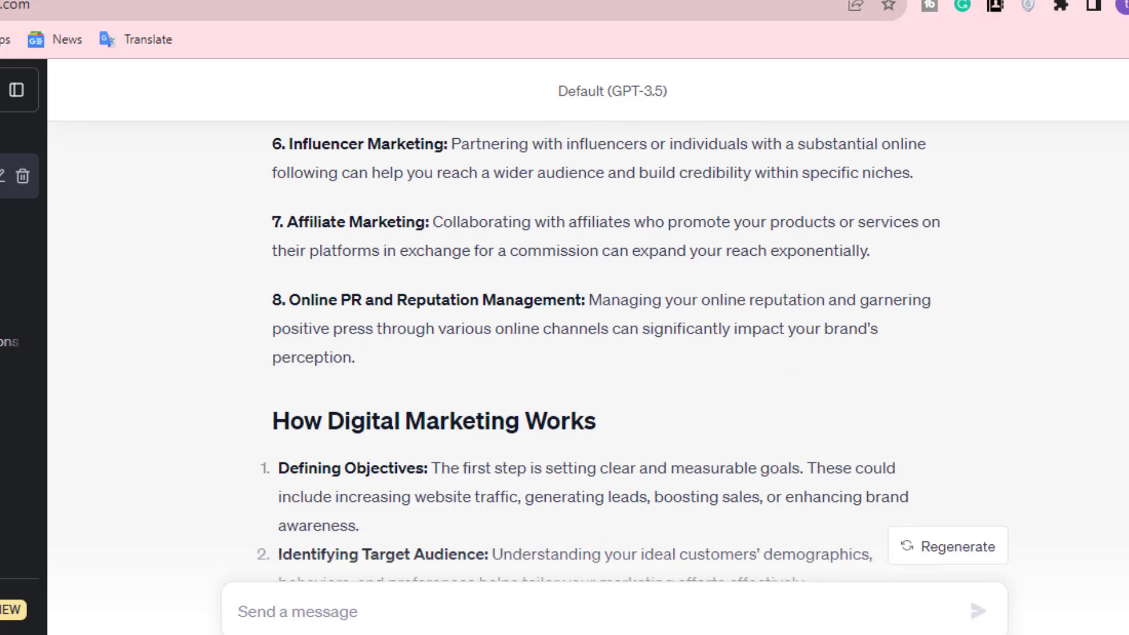
pyautogui.scroll(15, 612, 341)
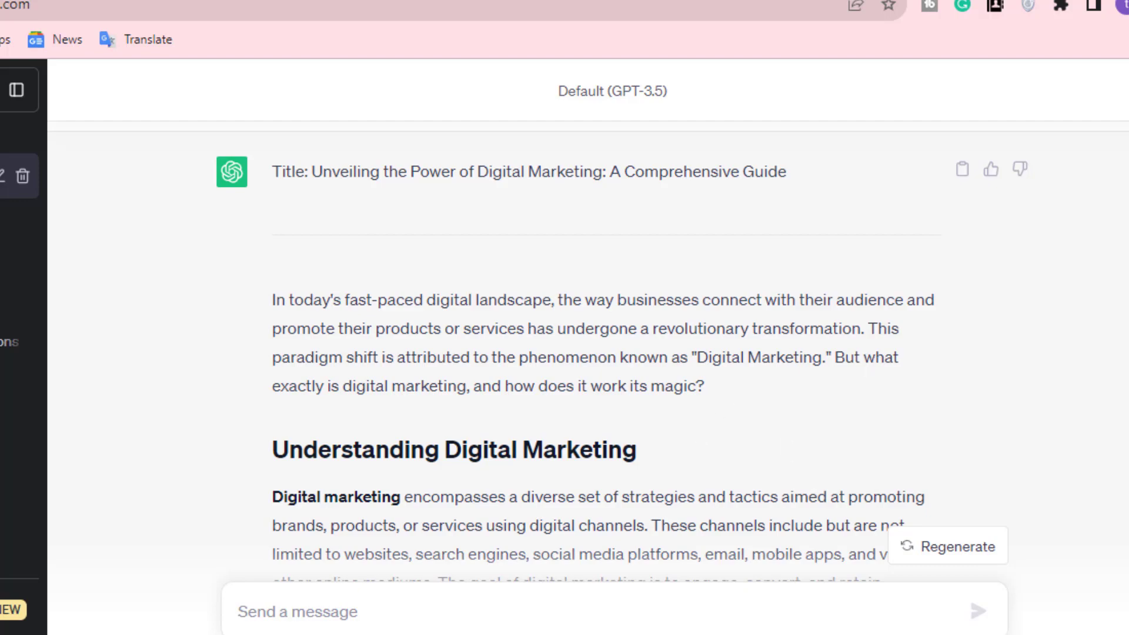
pyautogui.scroll(-8, 973, 496)
pyautogui.scroll(-15, 588, 276)
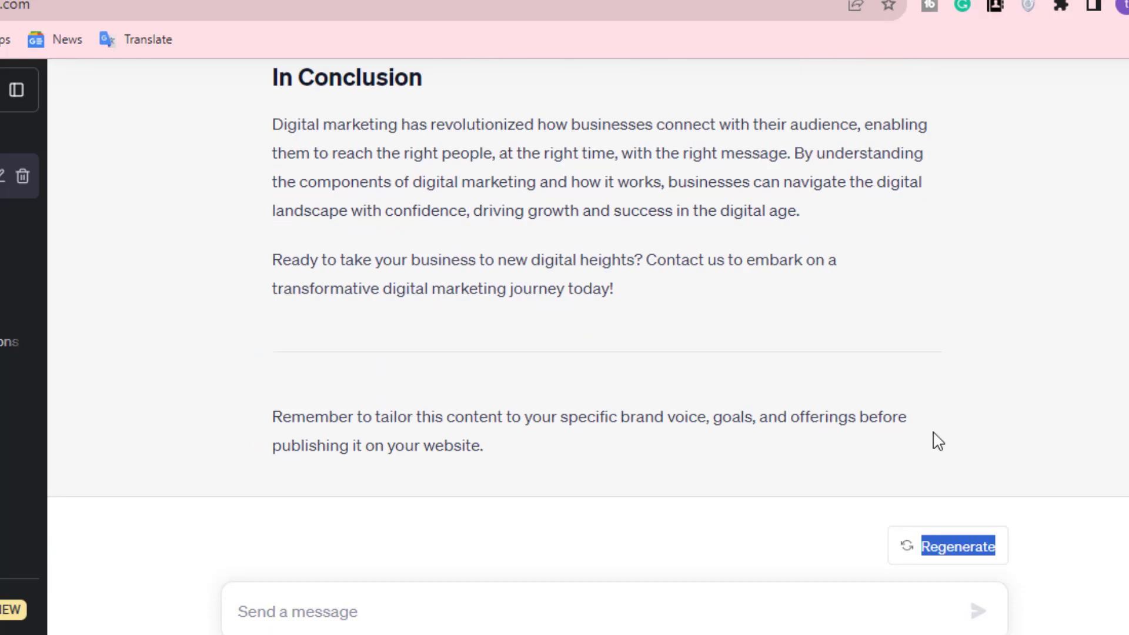
pyautogui.hotkey('ctrl', 'Tab')
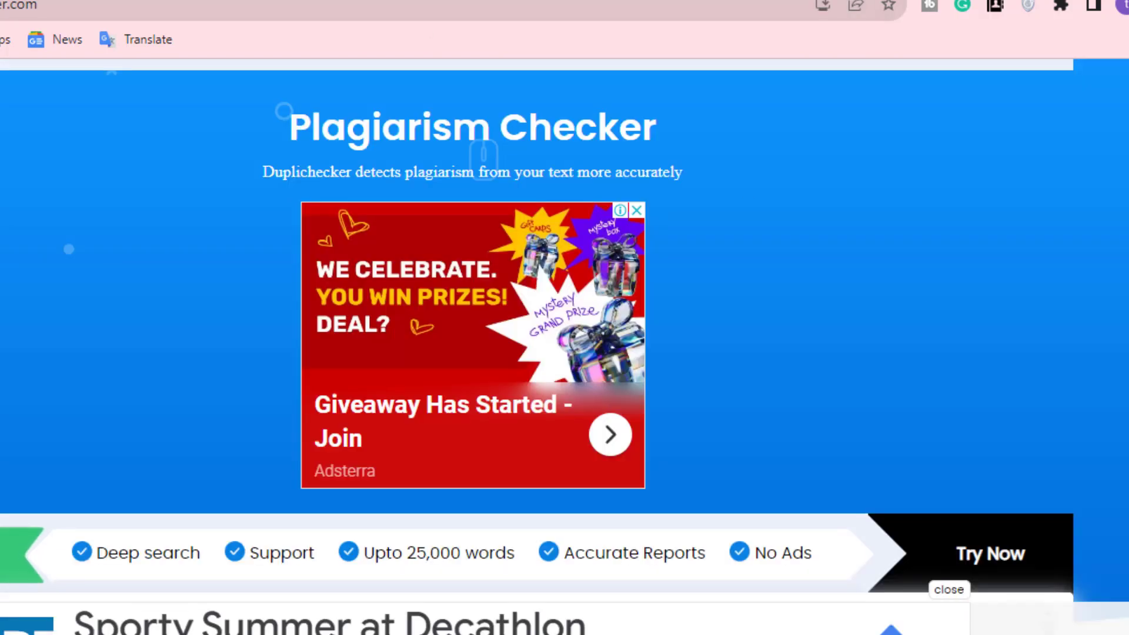
pyautogui.scroll(-5, 593, 83)
pyautogui.scroll(-8, 529, 329)
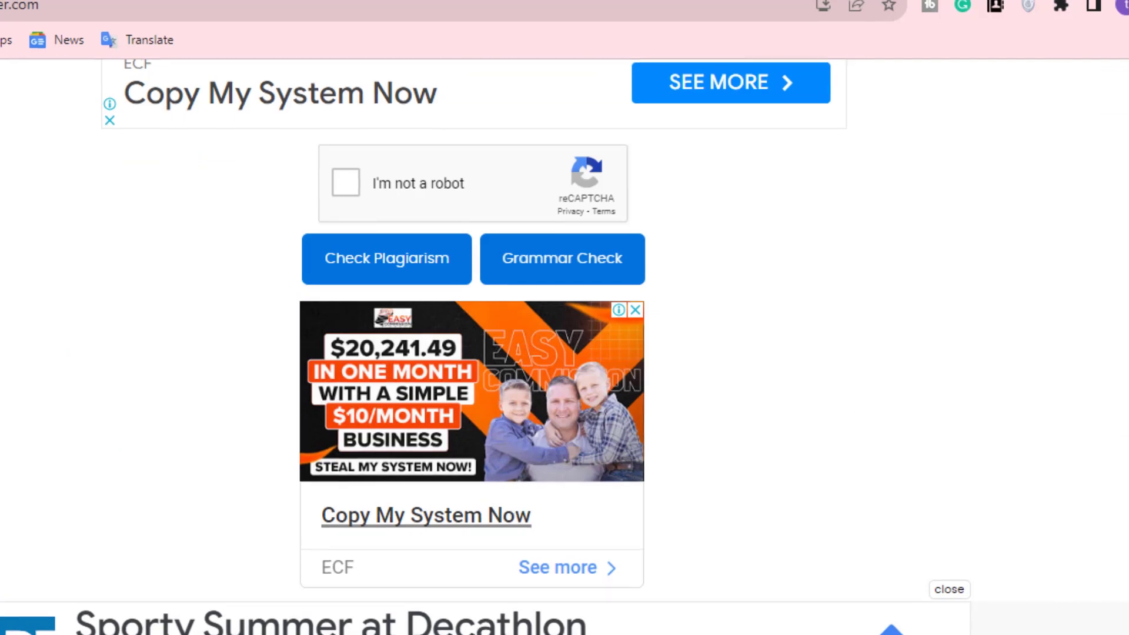
# - Open QuillBot's paraphrasing tool in a new tab and paraphrase the copied "The Components of Digital Marketing" text in Standard mode
pyautogui.click(821, 18)
pyautogui.click(792, 48)
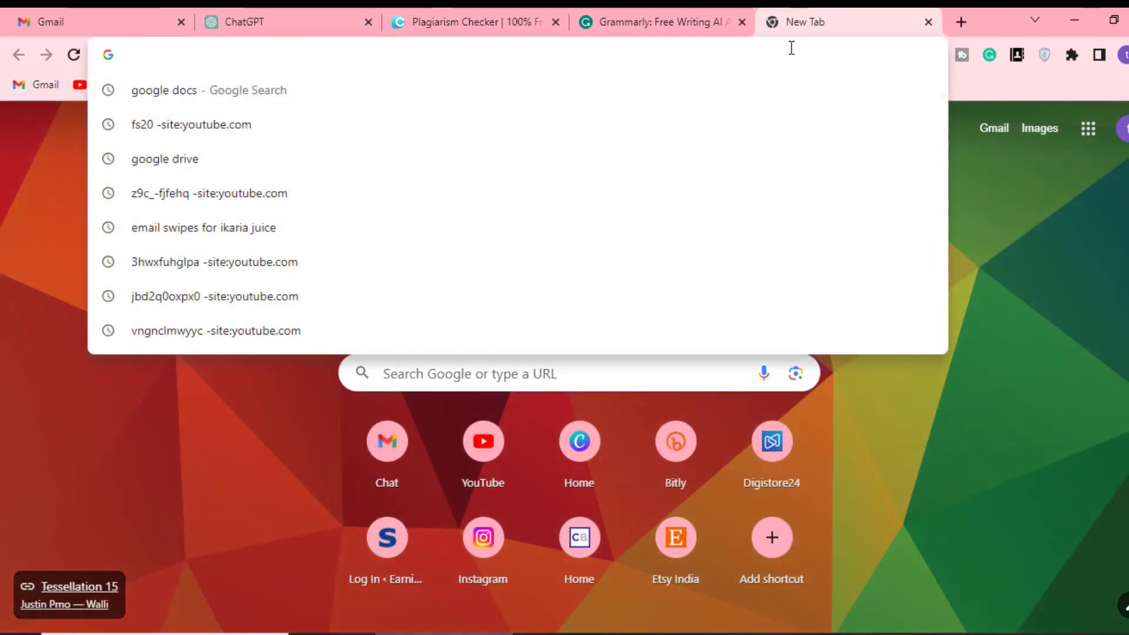
pyautogui.write('qui')
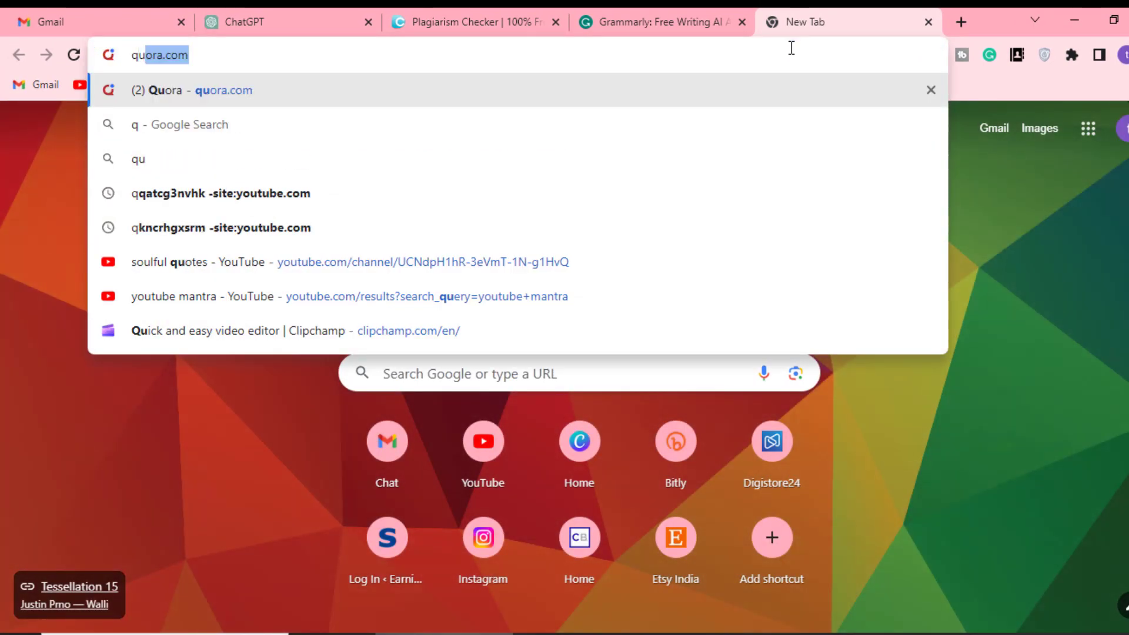
pyautogui.click(694, 159)
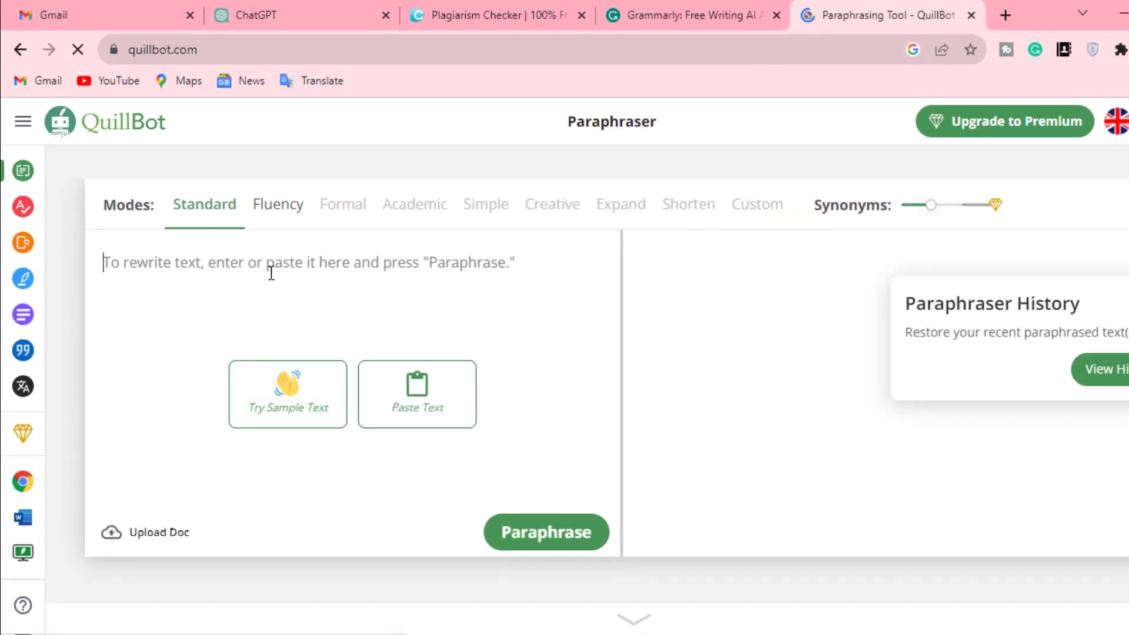
pyautogui.hotkey('ctrl', 'v')
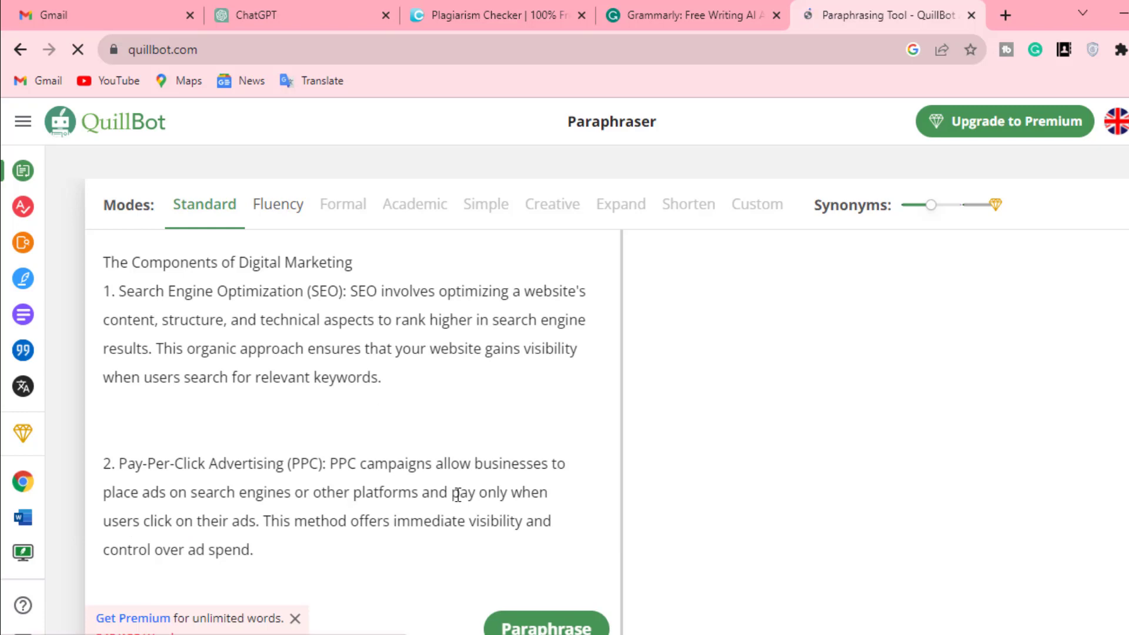
pyautogui.click(541, 628)
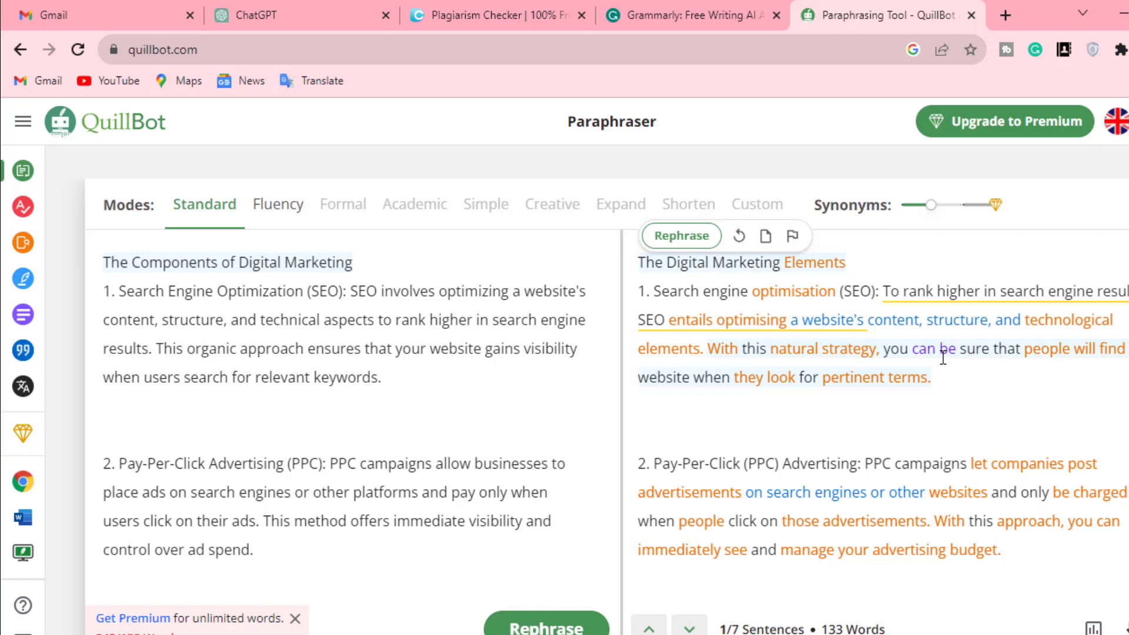
# - Search the web for "ai detector pro" in a new tab and open the AI Detector Pro website
pyautogui.click(1005, 15)
pyautogui.click(870, 39)
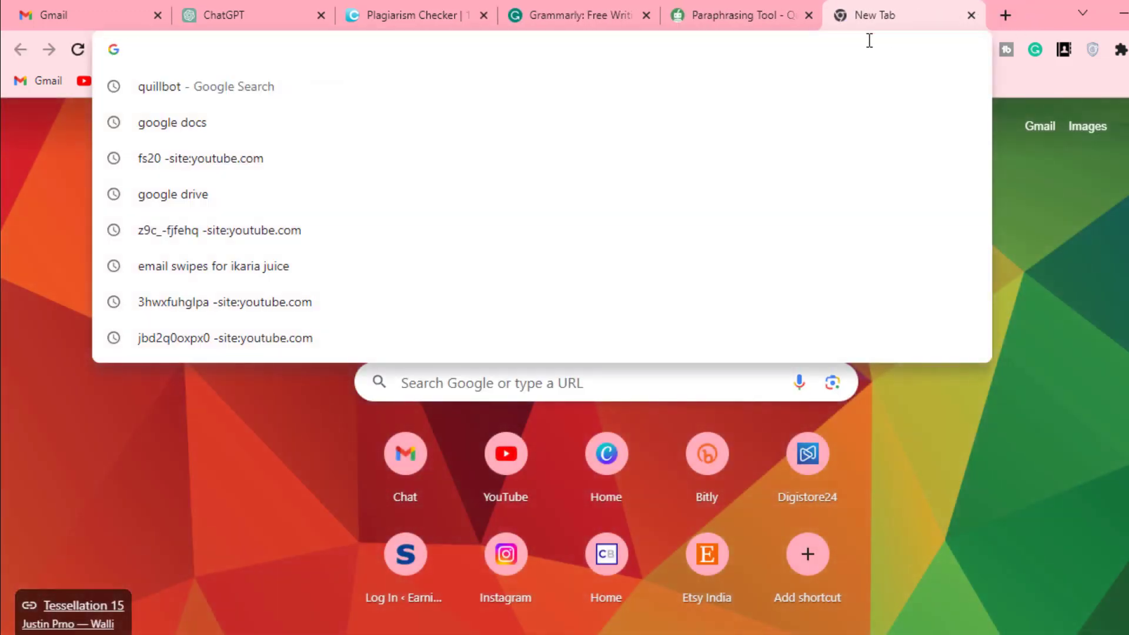
pyautogui.write('ai')
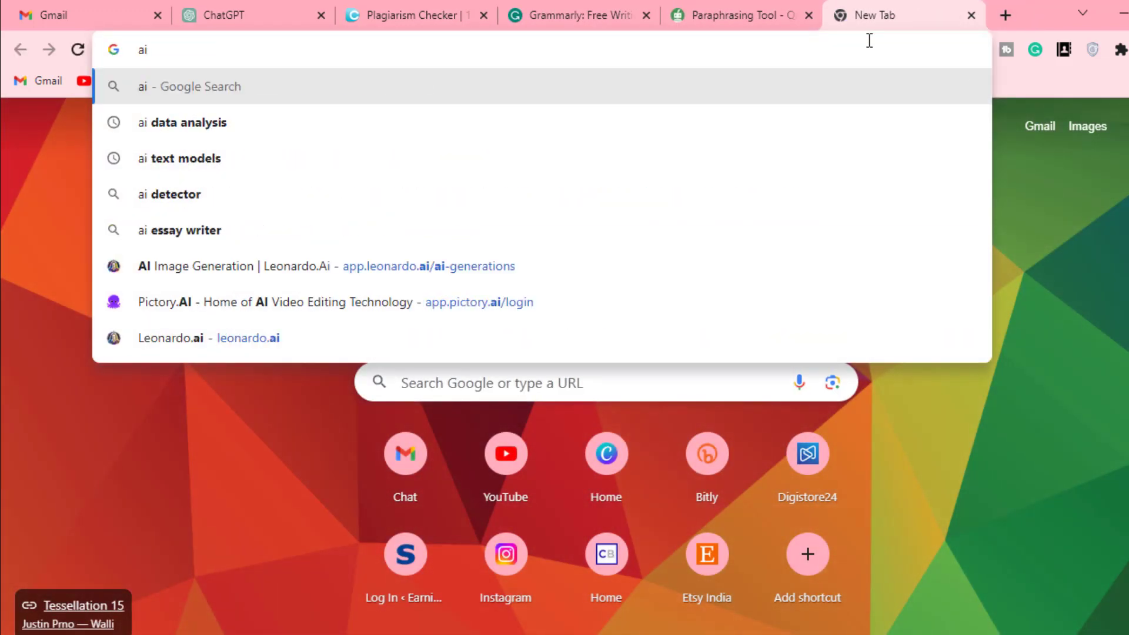
pyautogui.write(' detec')
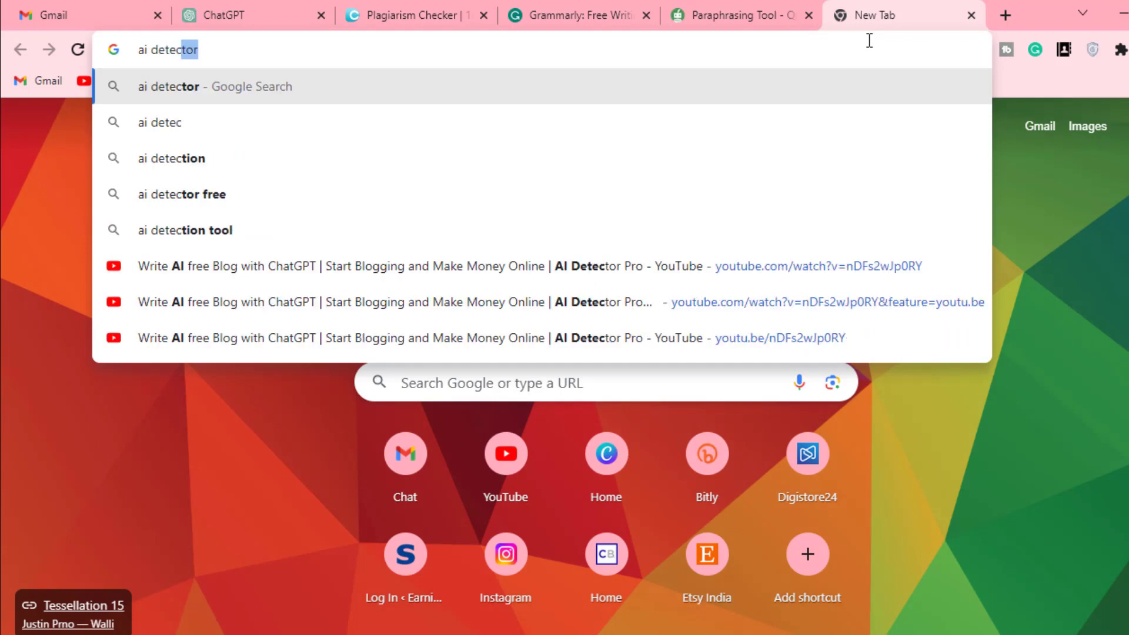
pyautogui.write('to')
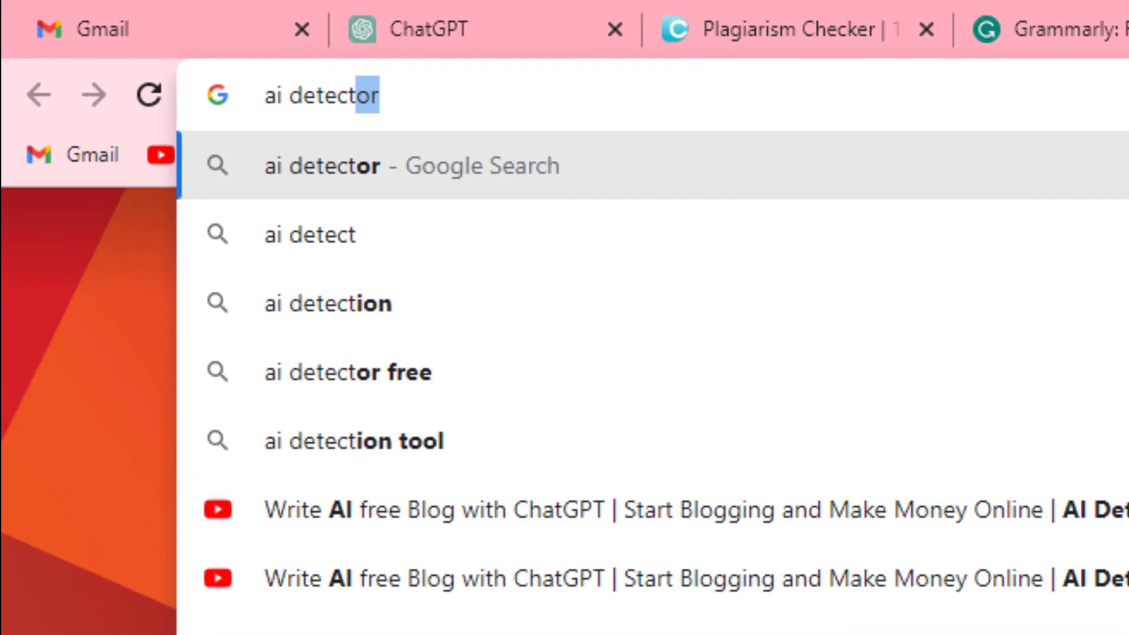
pyautogui.write('r ')
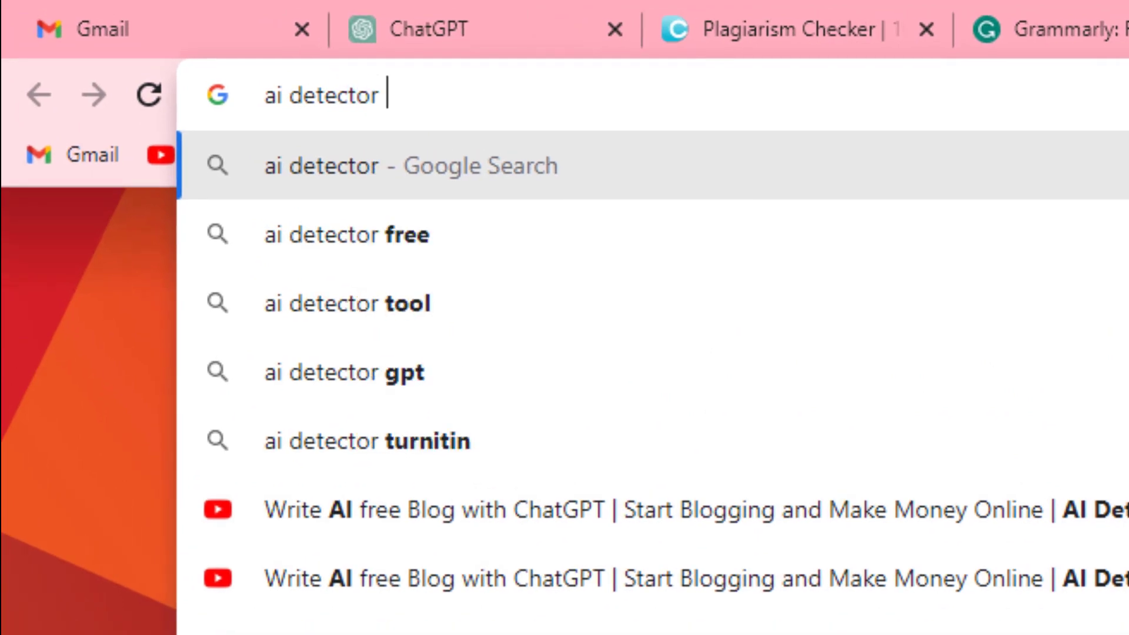
pyautogui.write('pro')
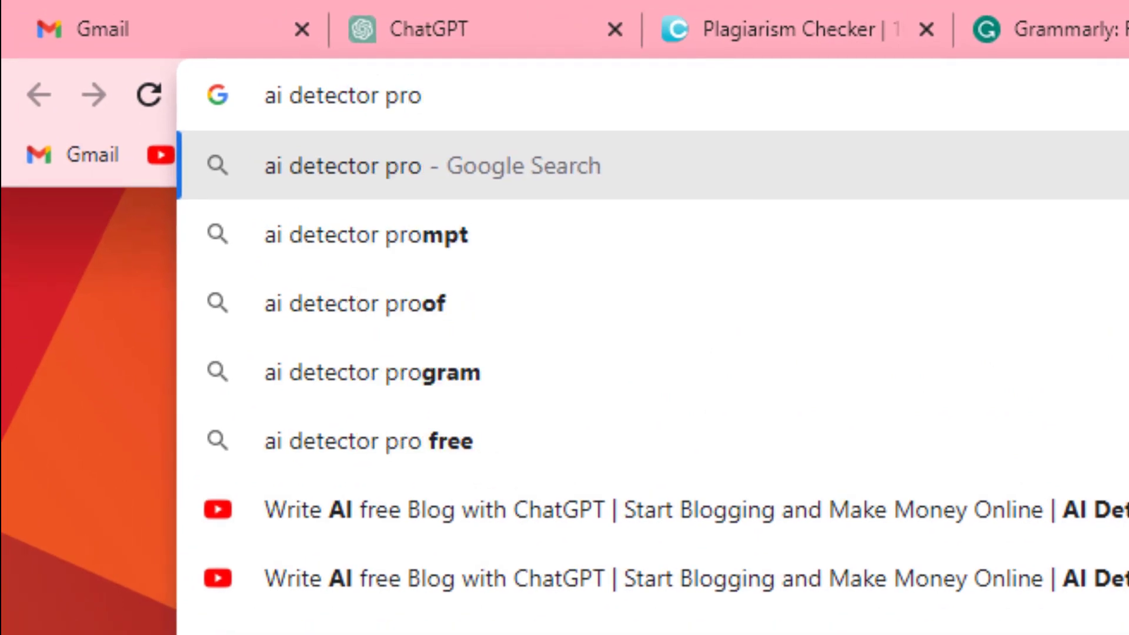
pyautogui.press('Return')
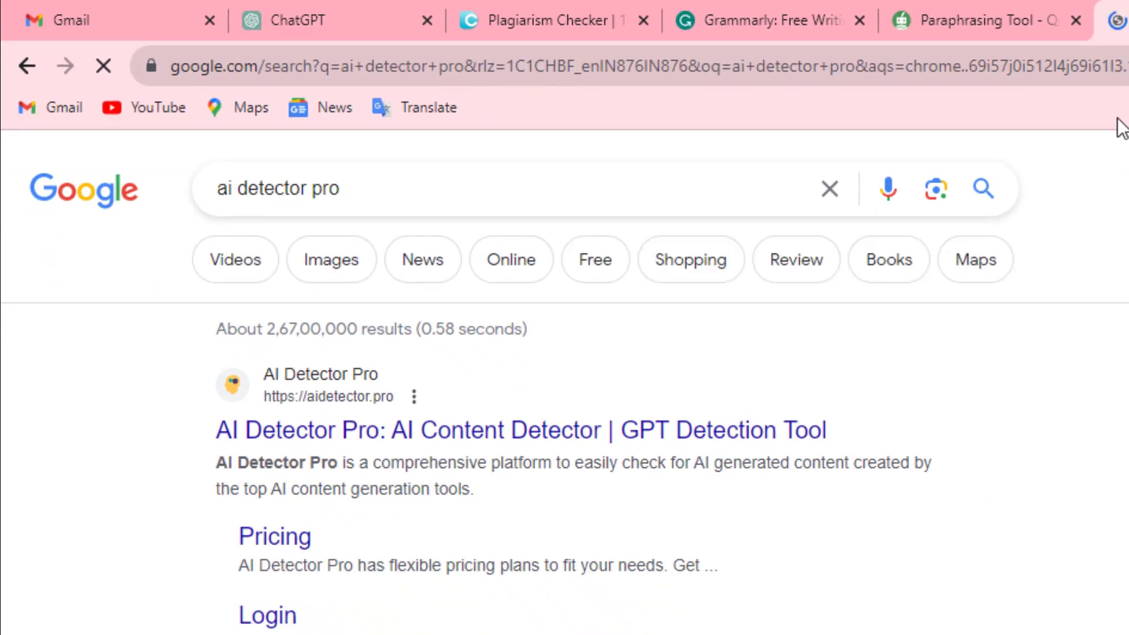
pyautogui.click(493, 447)
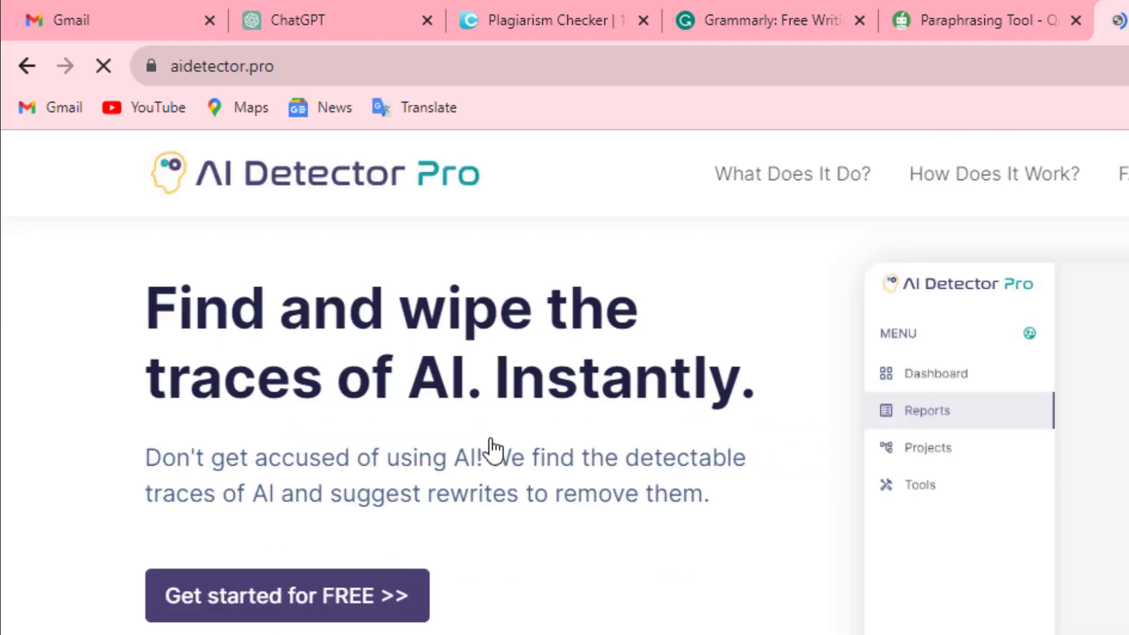
# - Get started with a free AI Detector Pro account and verify the e-mail address through the verification message in Gmail
pyautogui.click(323, 597)
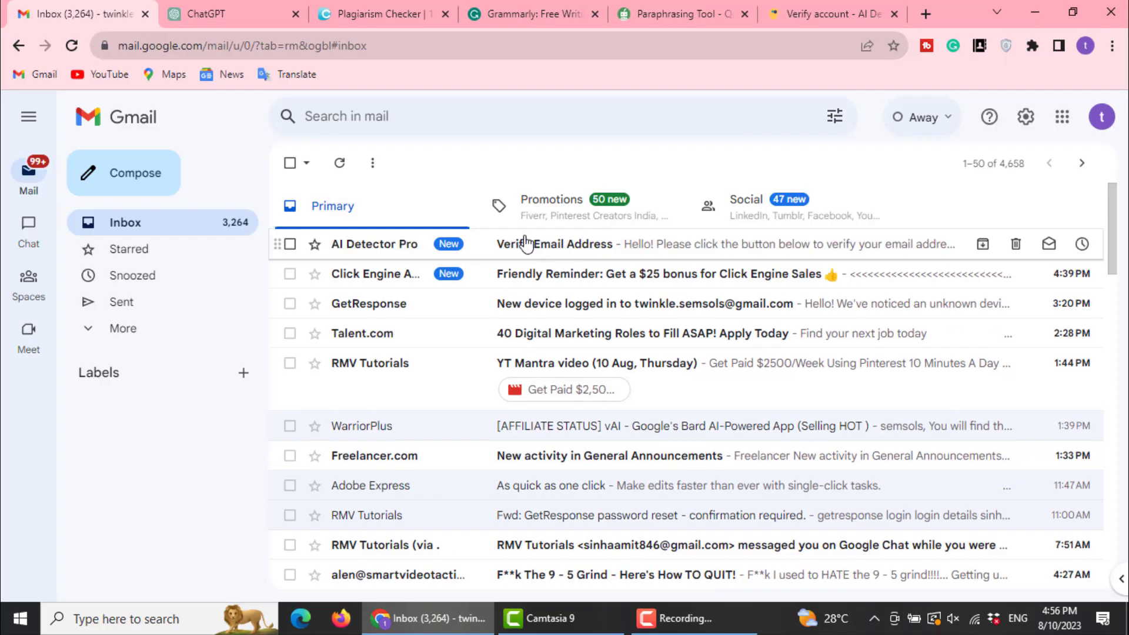
pyautogui.click(532, 245)
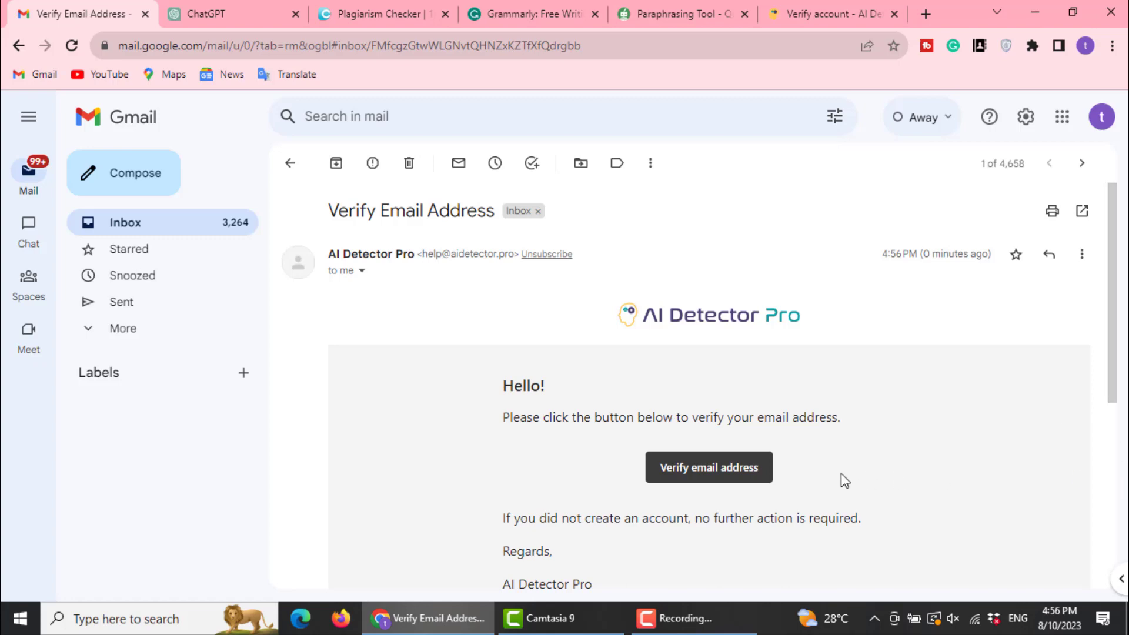
pyautogui.click(739, 487)
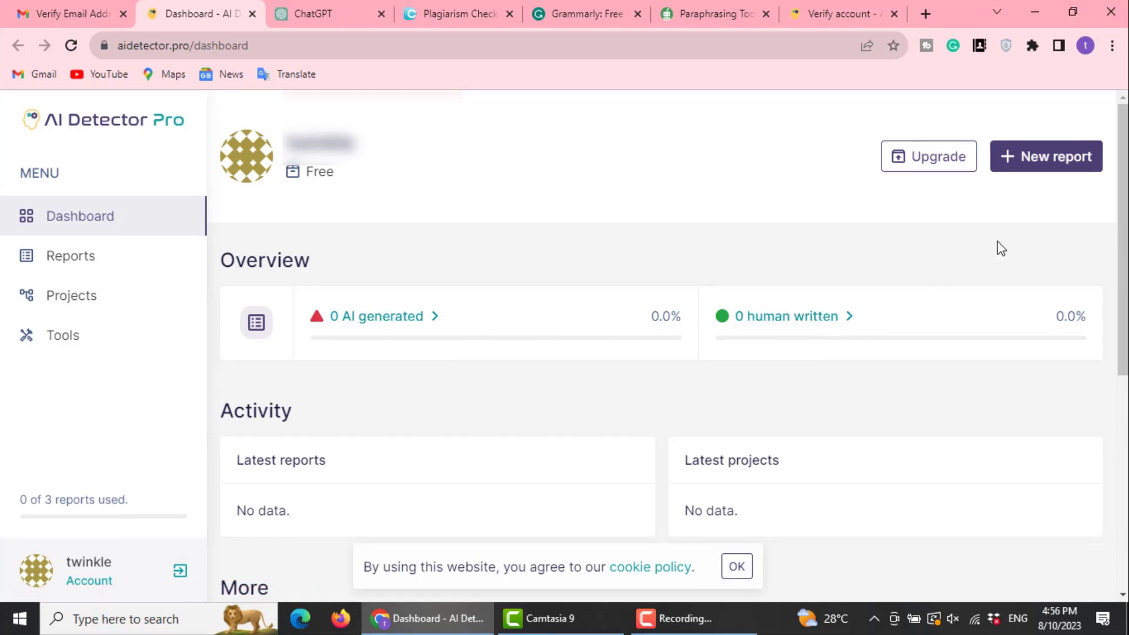
# - Start a new AI Detector Pro report and paste in the digital marketing article text copied from ChatGPT
pyautogui.click(1042, 155)
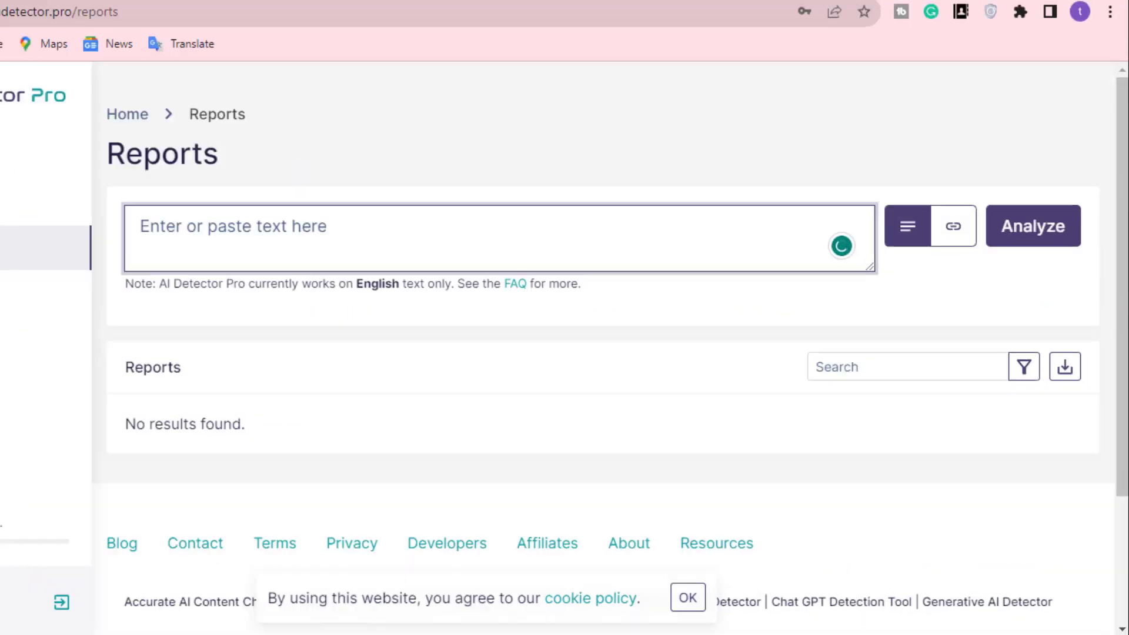
pyautogui.hotkey('ctrl', 'Tab')
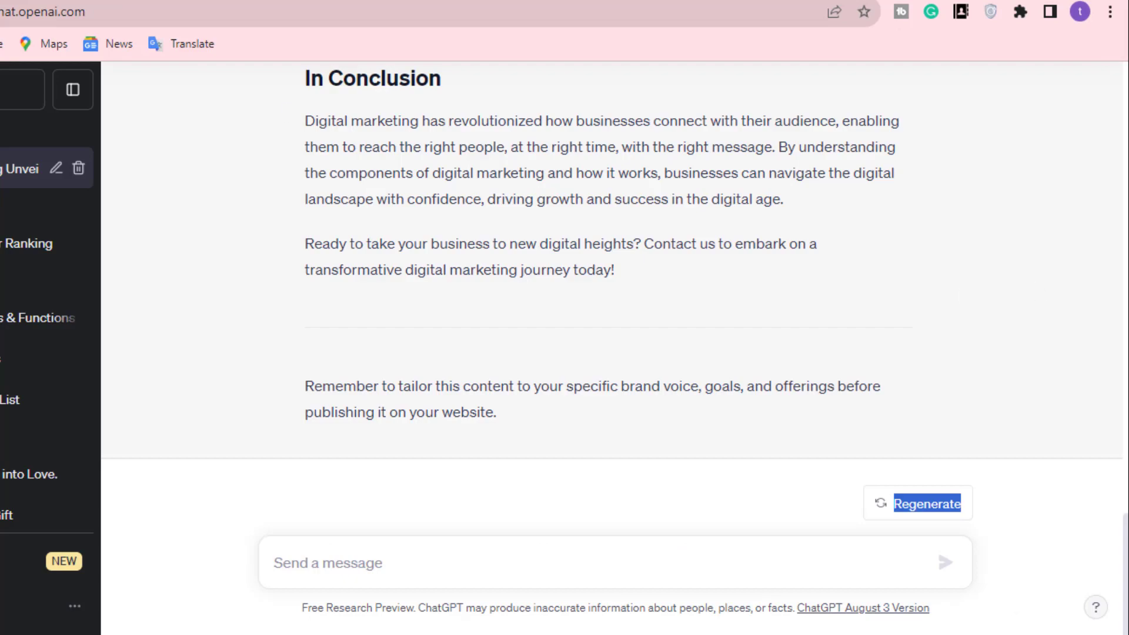
pyautogui.scroll(10, 612, 294)
pyautogui.scroll(5, 611, 294)
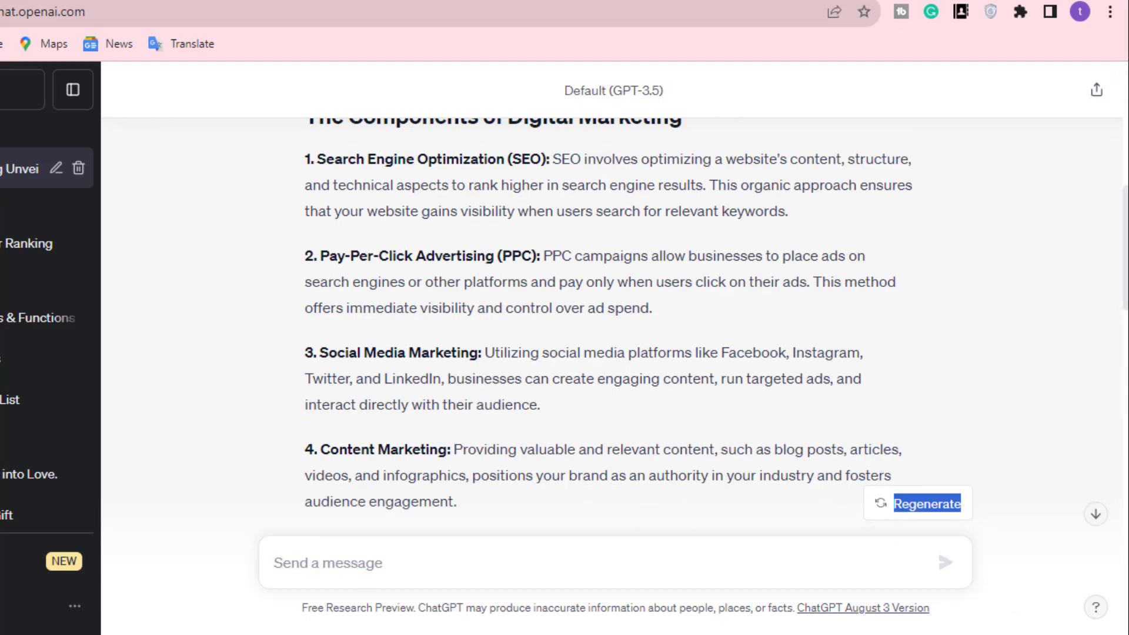
pyautogui.scroll(5, 611, 294)
pyautogui.moveTo(300, 280); pyautogui.dragTo(929, 482)
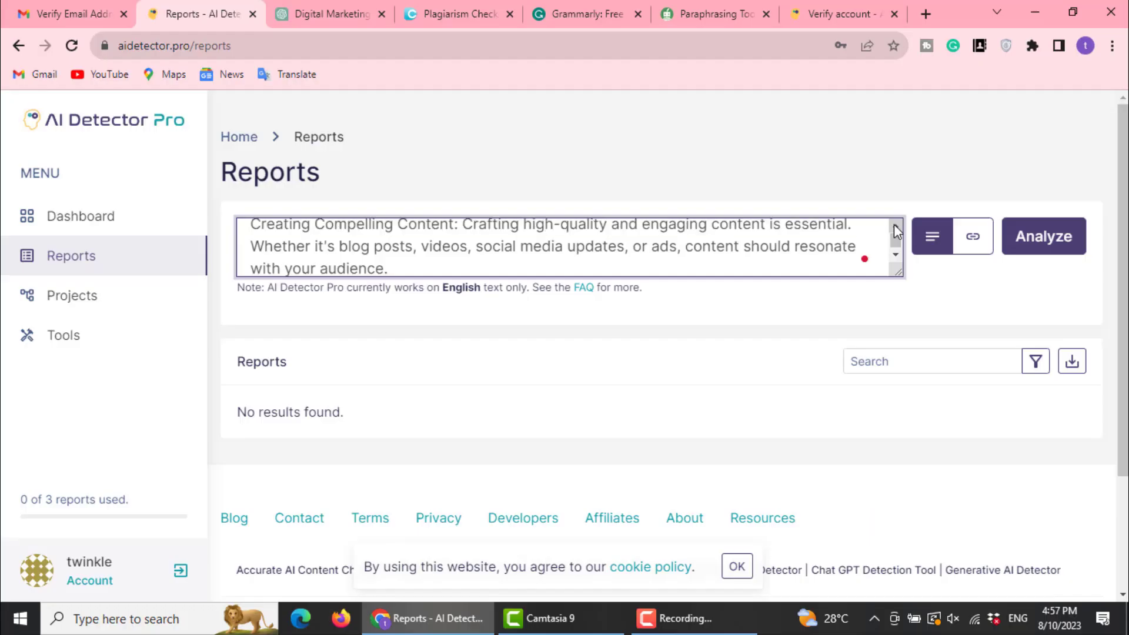
# - Look over the pasted article, analyze it for AI content and open the resulting report with AI Eraser
pyautogui.scroll(10, 894, 224)
pyautogui.scroll(-15, 895, 224)
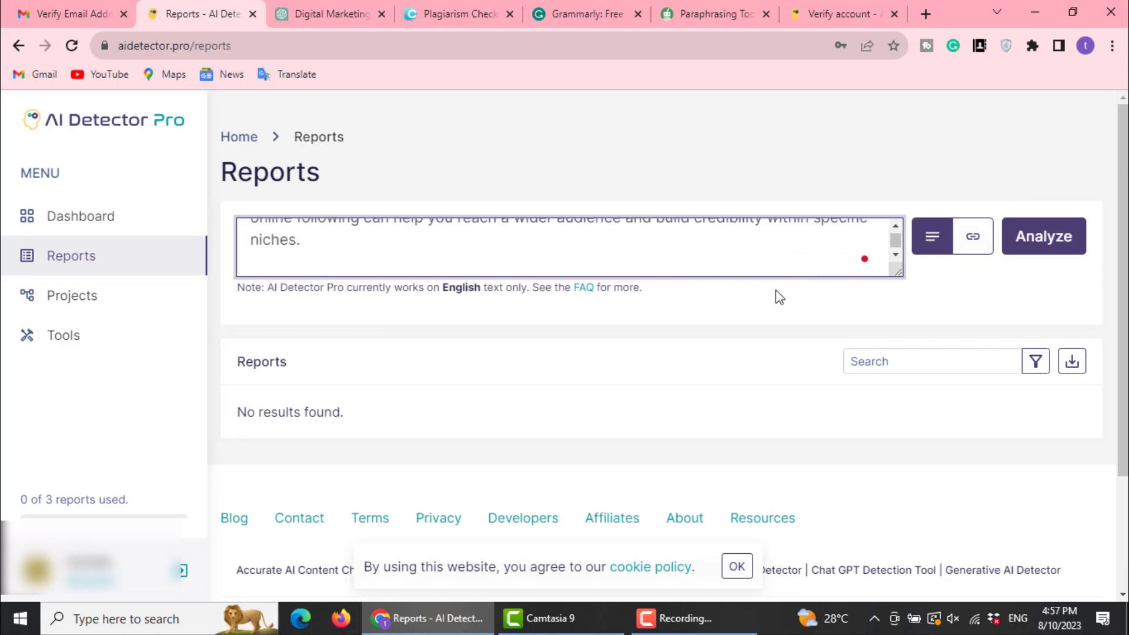
pyautogui.click(1035, 238)
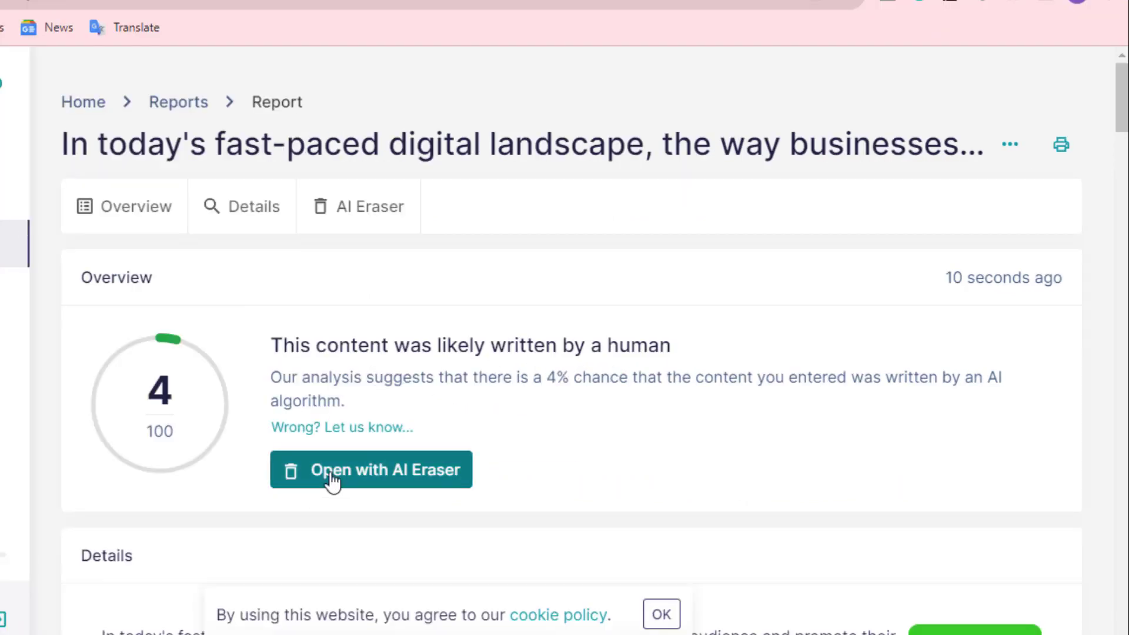
pyautogui.click(358, 473)
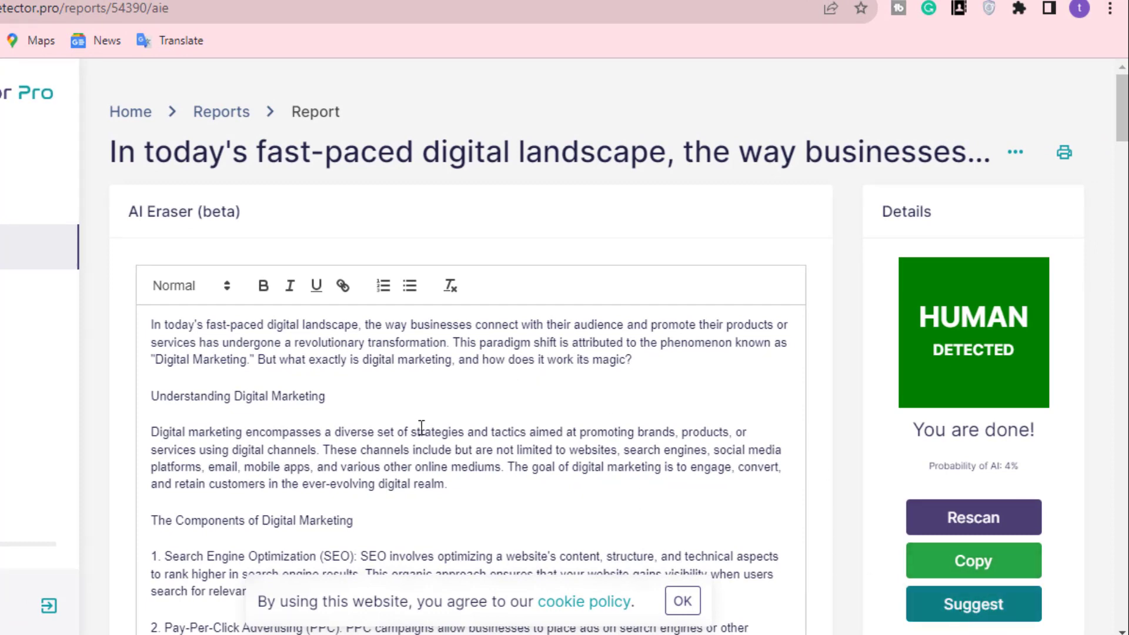
# - Select the opening "In today's fast-paced digital landscape" paragraph, request alternative wordings and look through the AI Eraser page
pyautogui.moveTo(161, 325); pyautogui.dragTo(680, 384)
pyautogui.press('Right')
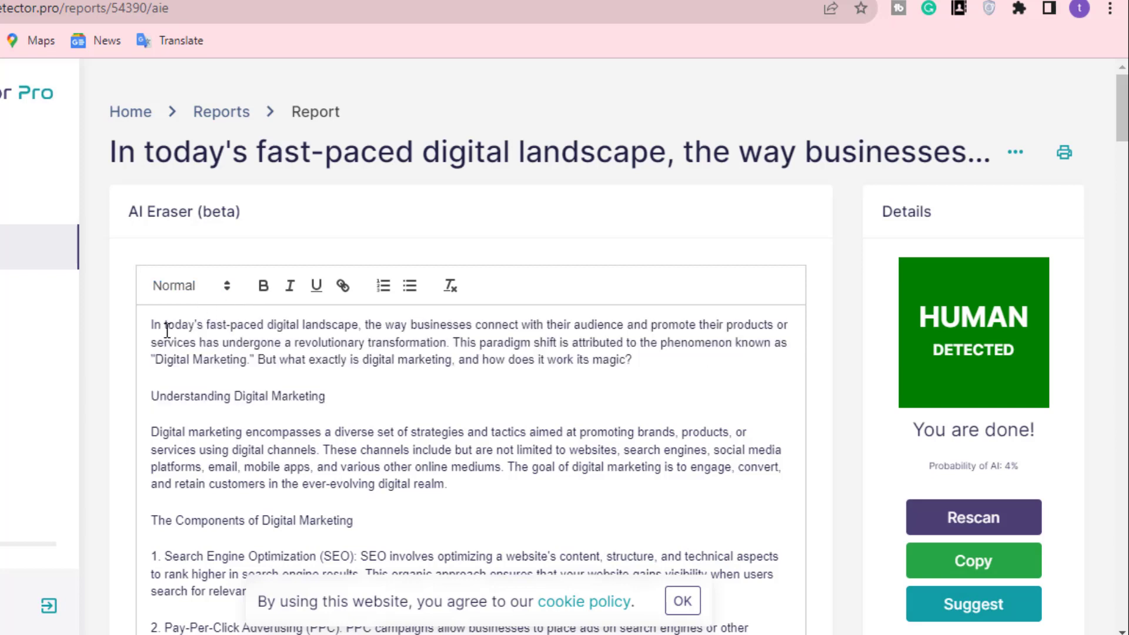
pyautogui.moveTo(148, 324); pyautogui.dragTo(735, 363)
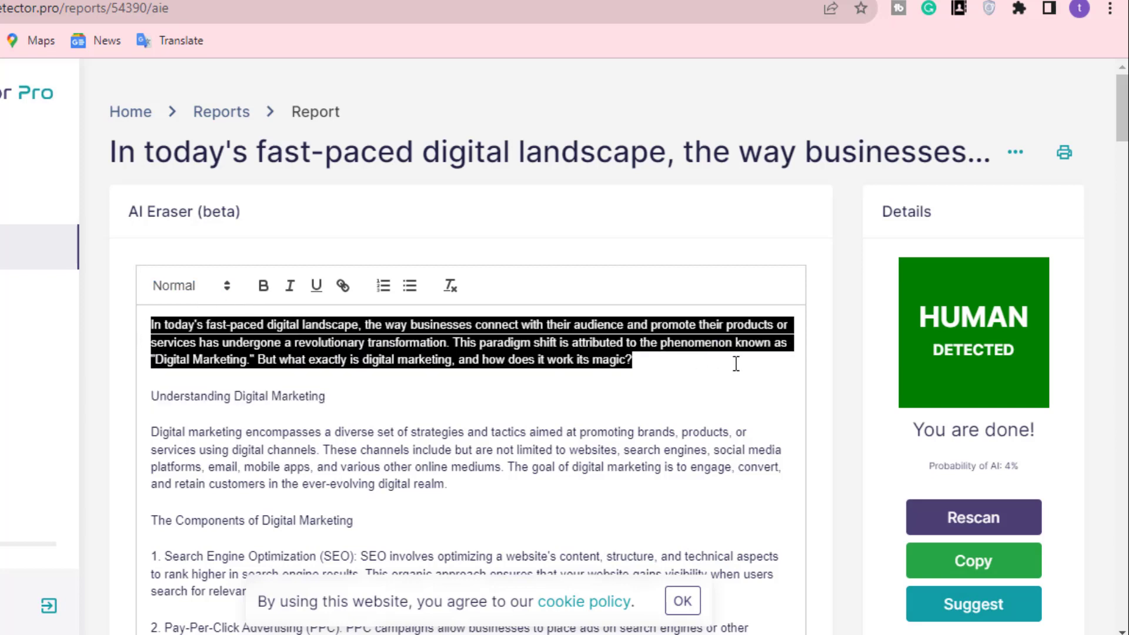
pyautogui.click(974, 607)
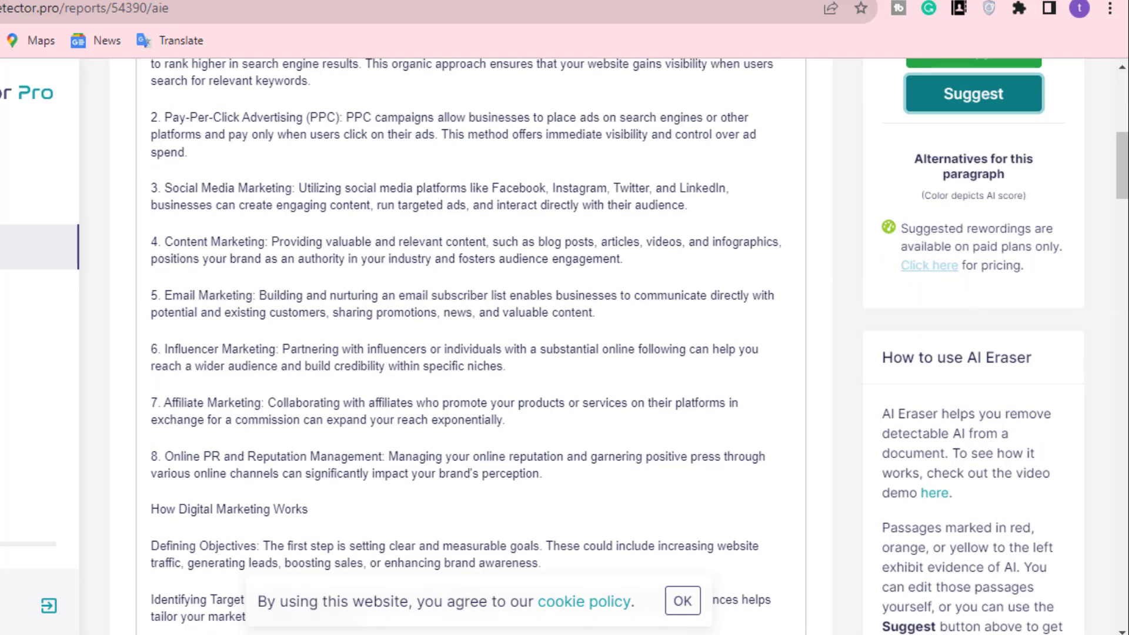
pyautogui.scroll(-8, 565, 347)
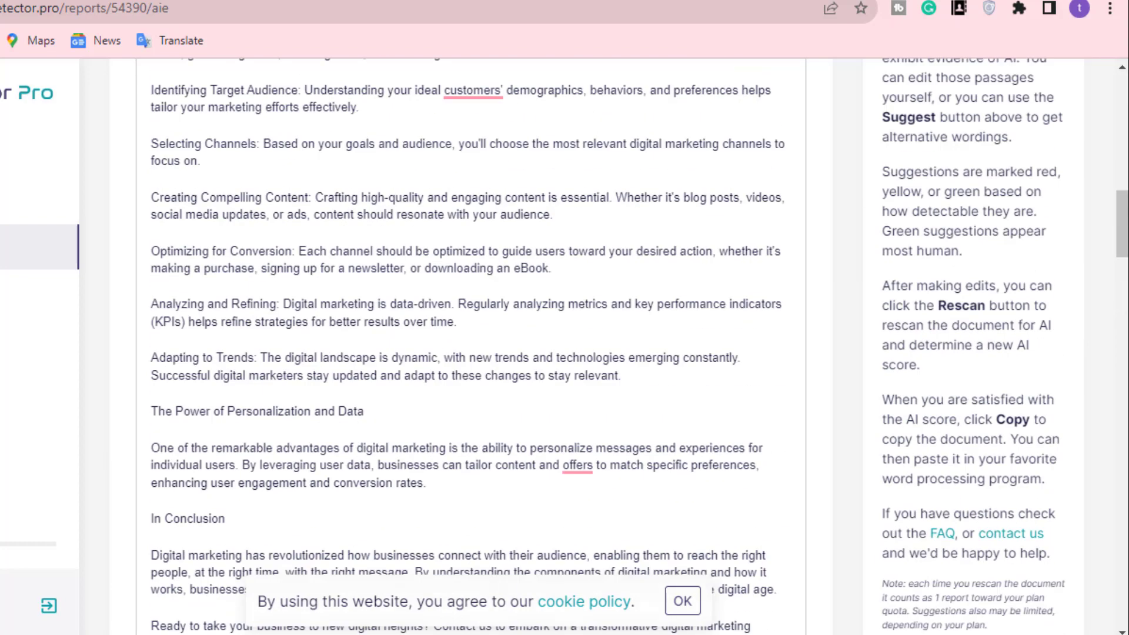
pyautogui.scroll(-8, 565, 347)
pyautogui.scroll(20, 1063, 201)
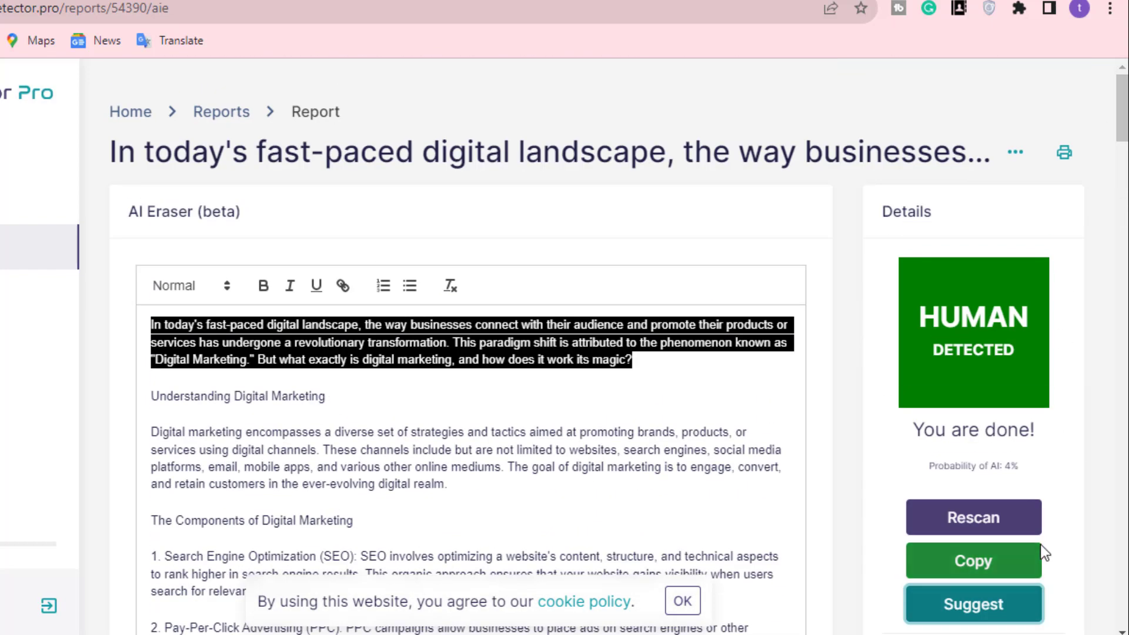
# - Request rewording suggestions for the selected opening paragraph again and rescan the article for AI content
pyautogui.click(998, 604)
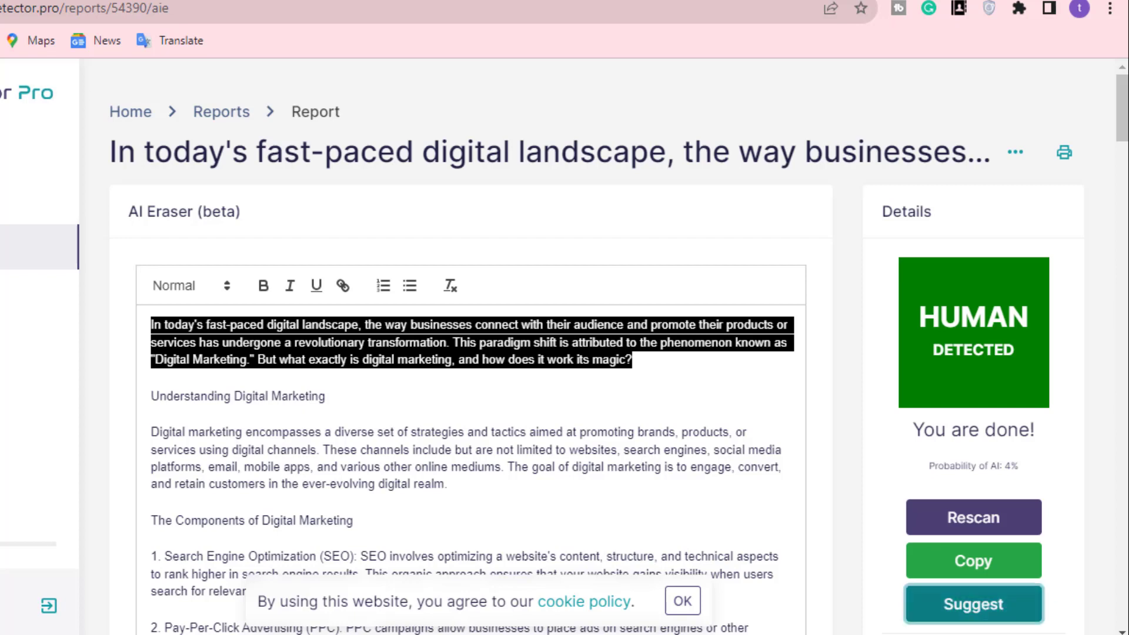
pyautogui.scroll(-9, 471, 317)
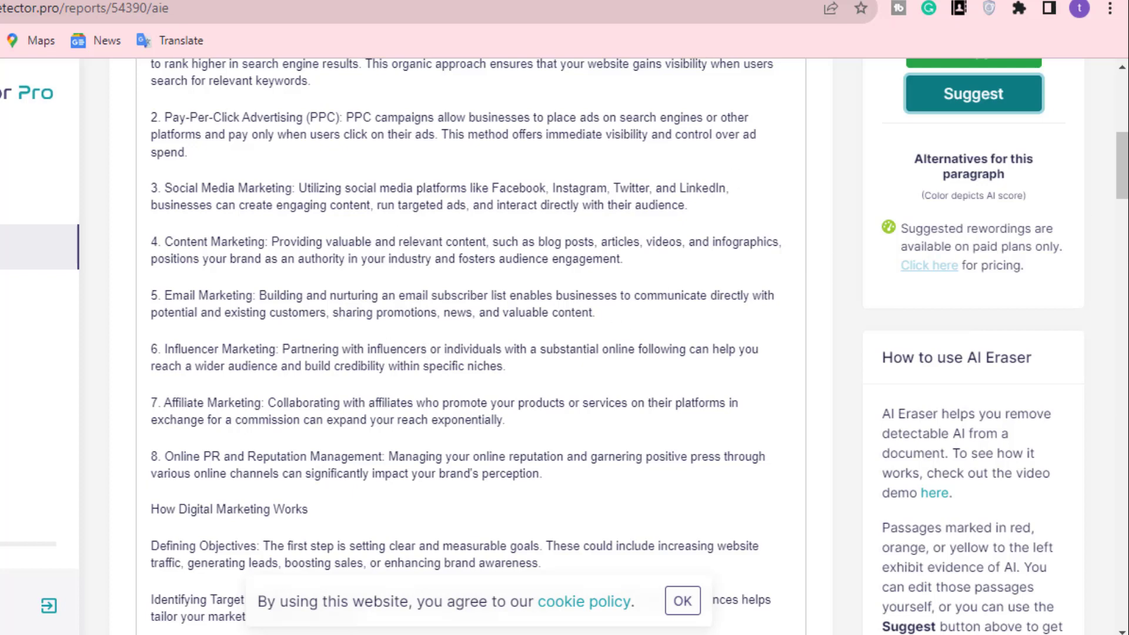
pyautogui.moveTo(1122, 165); pyautogui.dragTo(1123, 103)
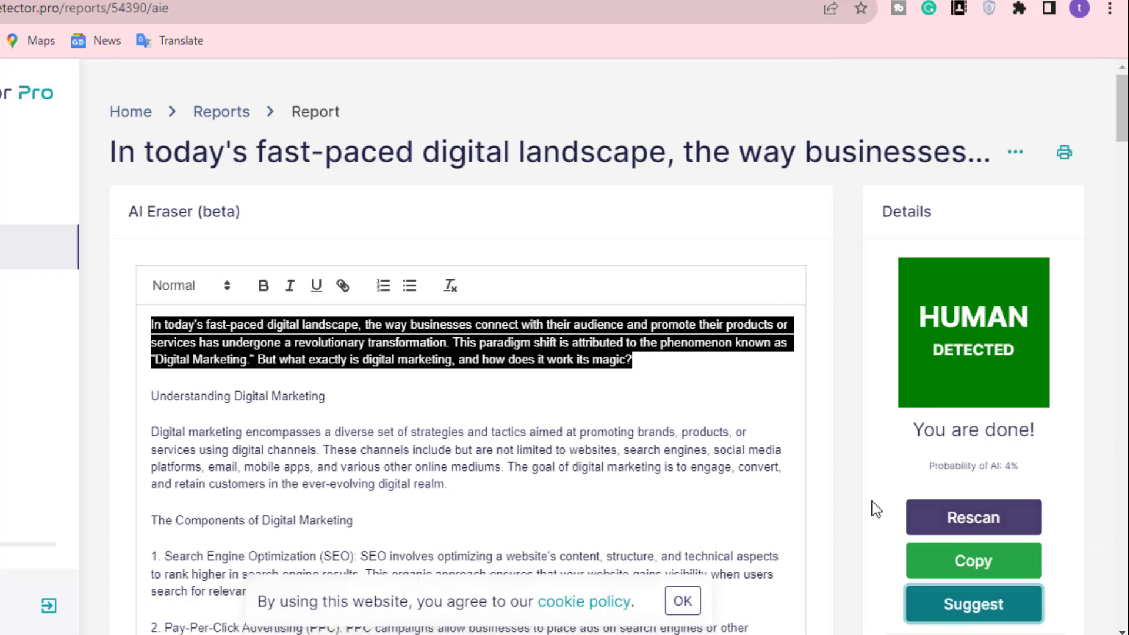
pyautogui.click(966, 528)
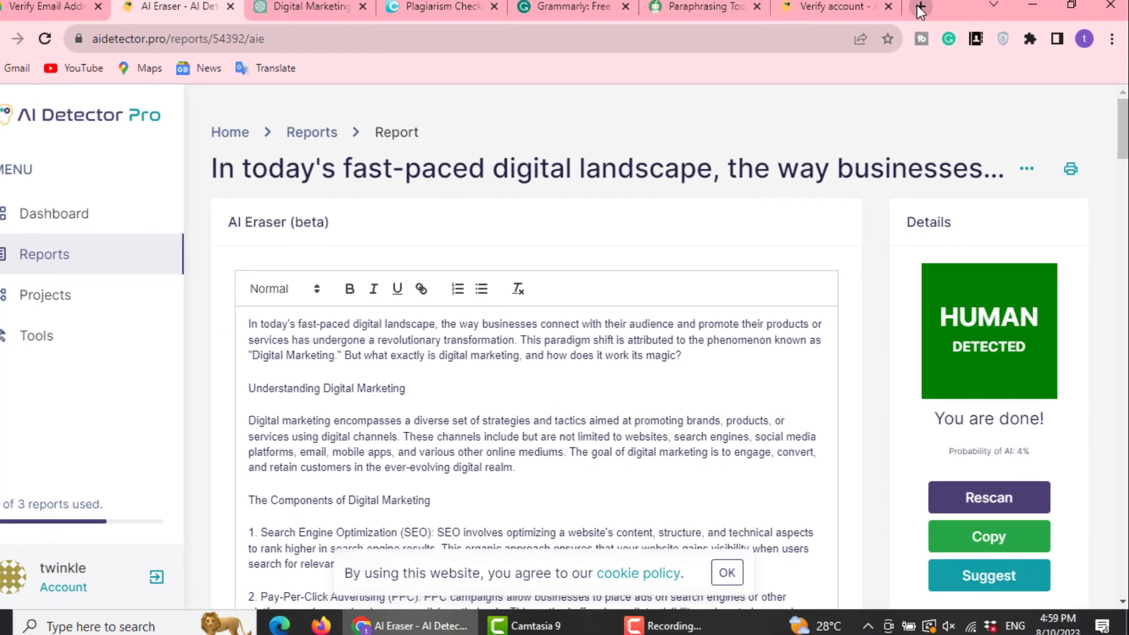
# - Search the web for "google bard" in a new tab and open Bard
pyautogui.click(918, 5)
pyautogui.click(769, 49)
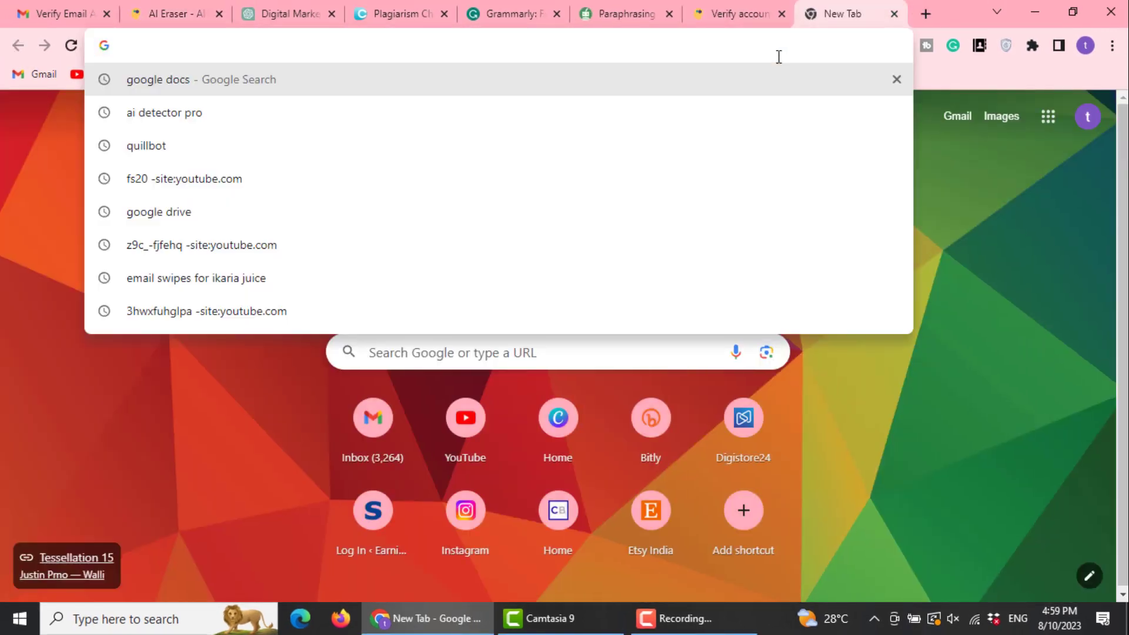
pyautogui.write('google ')
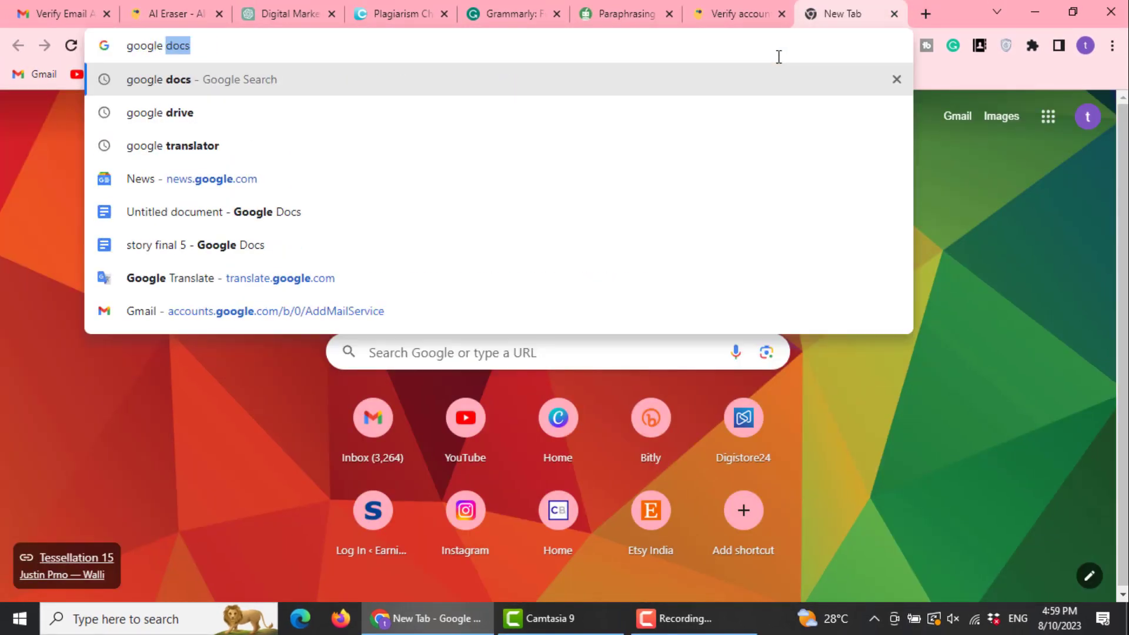
pyautogui.write('bard')
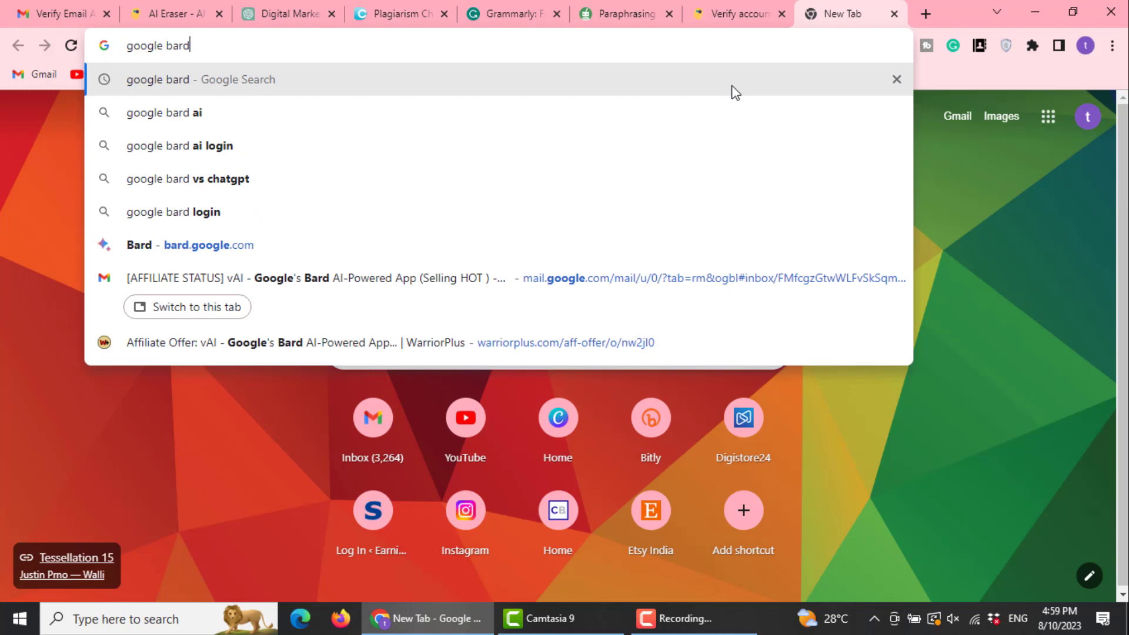
pyautogui.click(732, 86)
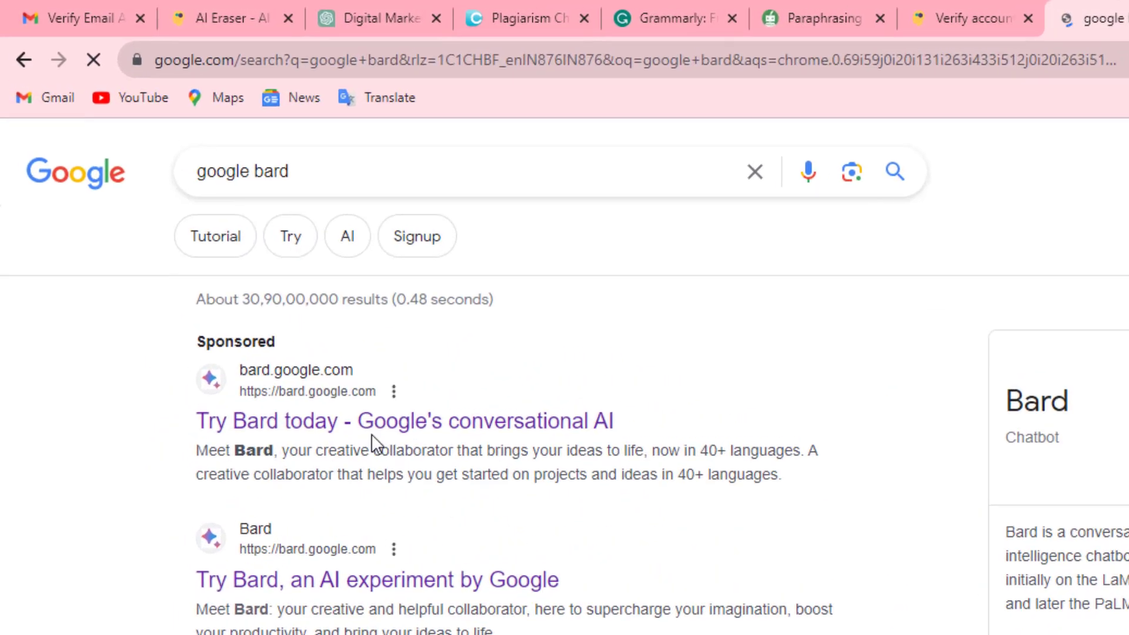
pyautogui.click(377, 421)
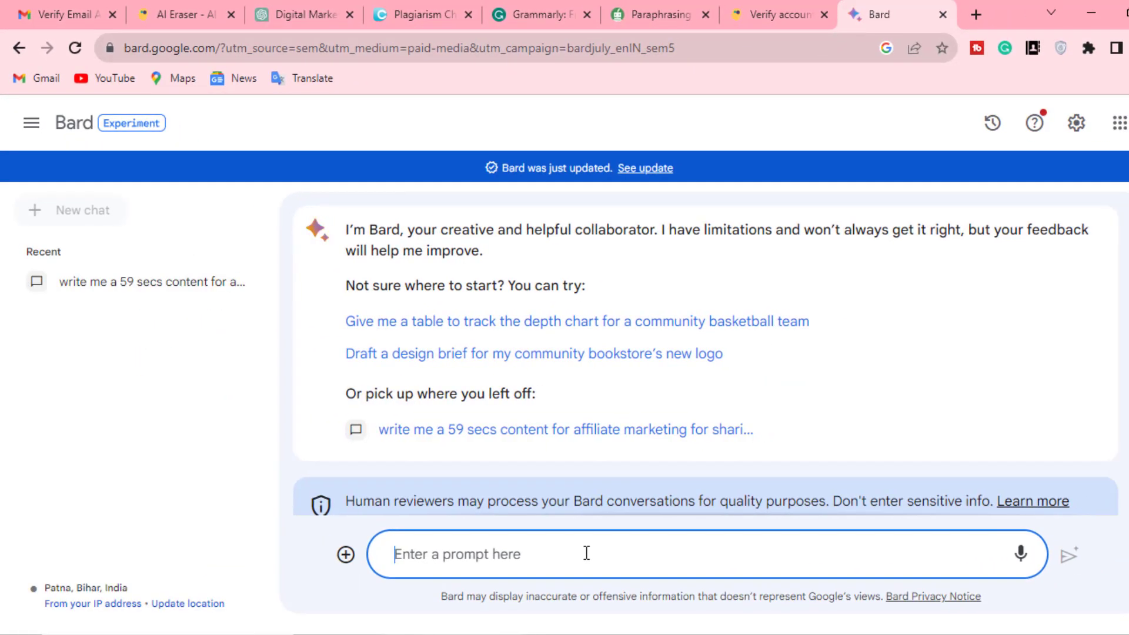
# - Ask Bard "what is affiliate marketing" and select its answer from the first paragraph into the passive income benefit
pyautogui.write('what is aff')
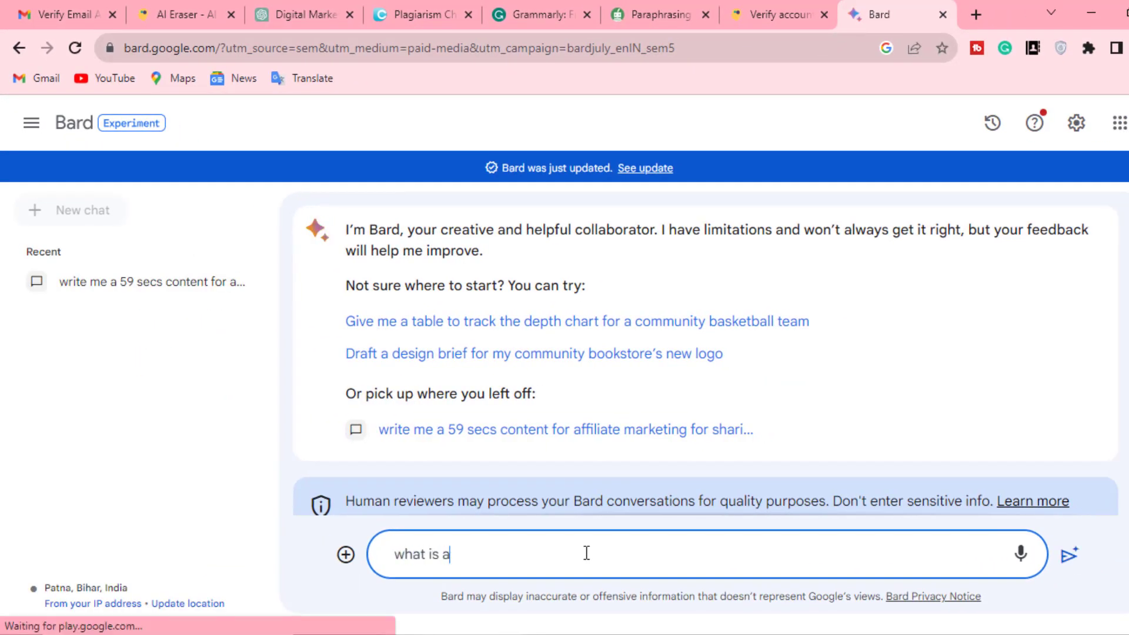
pyautogui.write('iliate marketing')
pyautogui.press('Return')
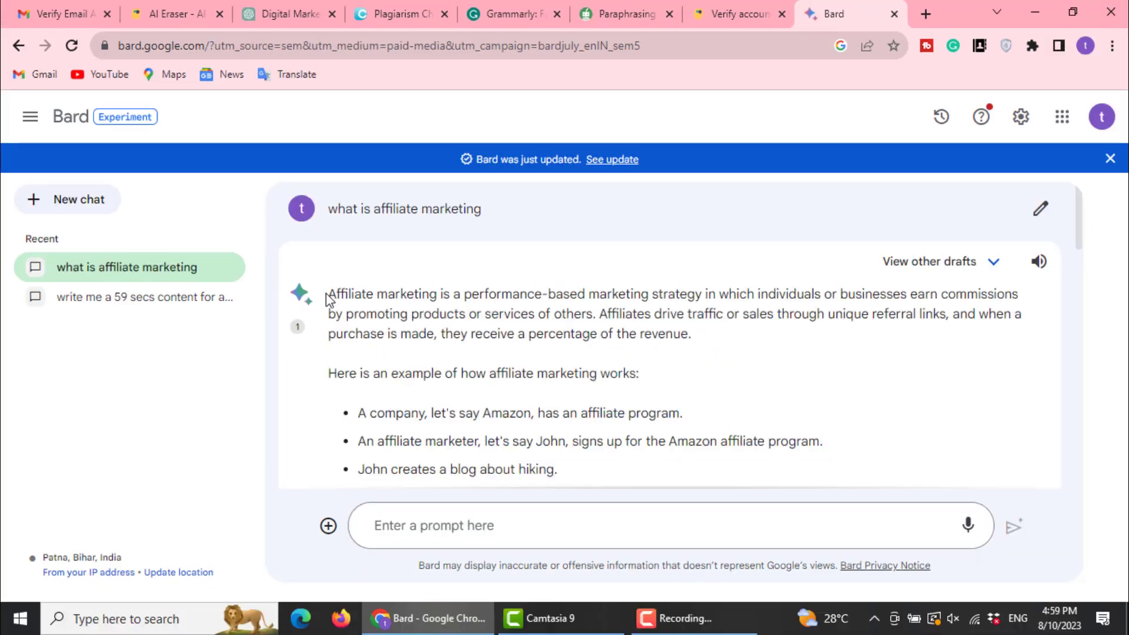
pyautogui.moveTo(328, 298); pyautogui.dragTo(674, 483)
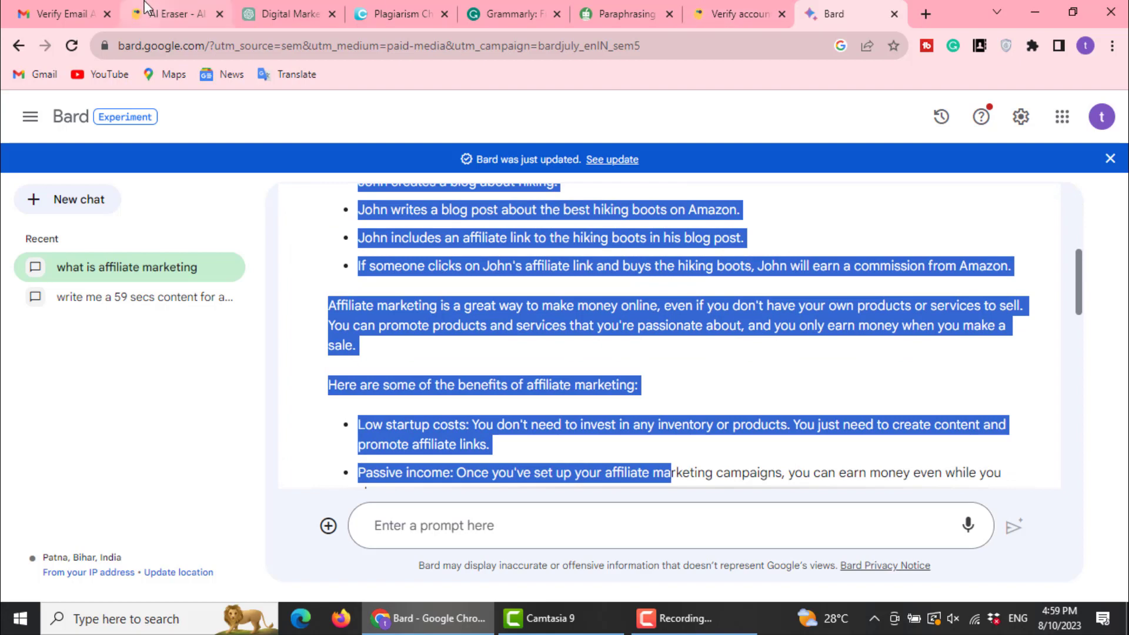
# - Switch to AI Detector Pro and analyze the copied Bard answer on affiliate marketing for AI content
pyautogui.click(171, 13)
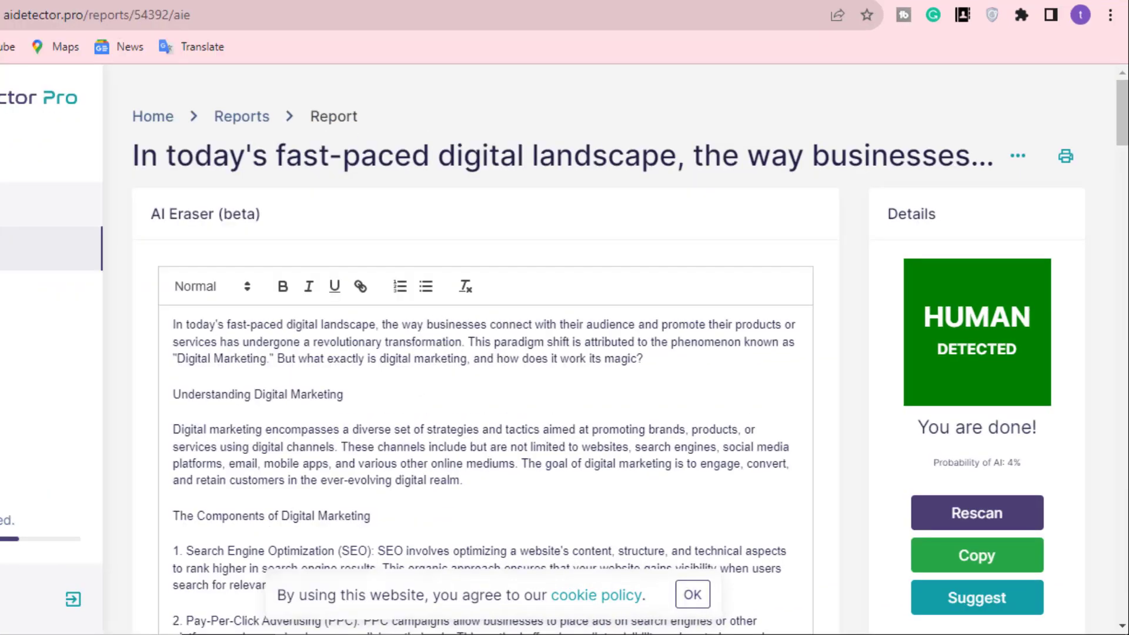
pyautogui.click(6, 205)
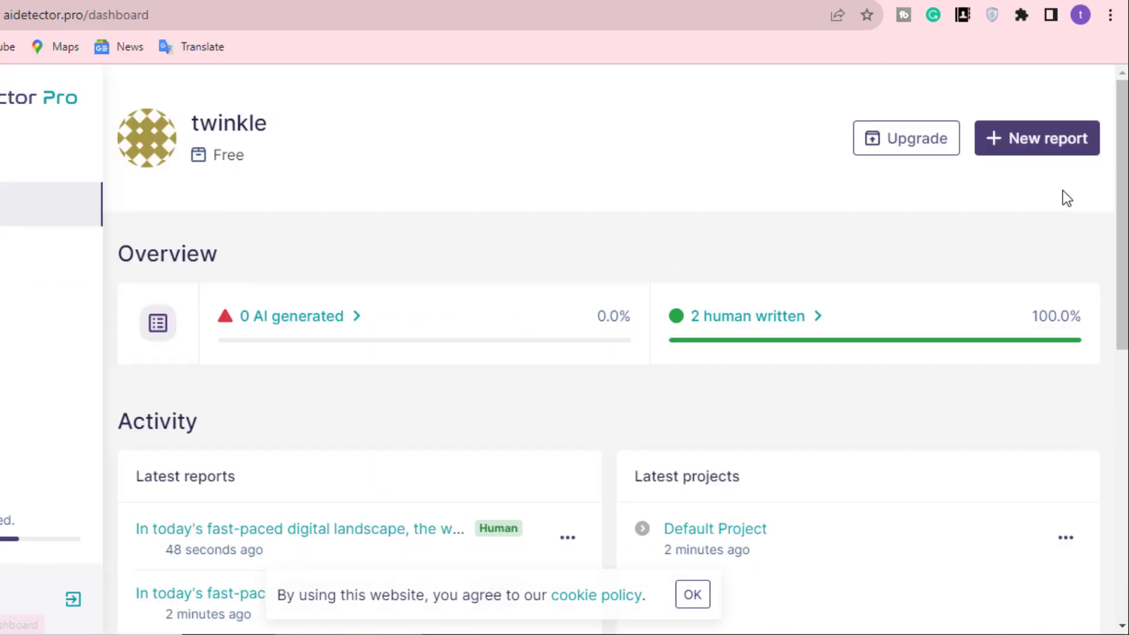
pyautogui.click(1075, 142)
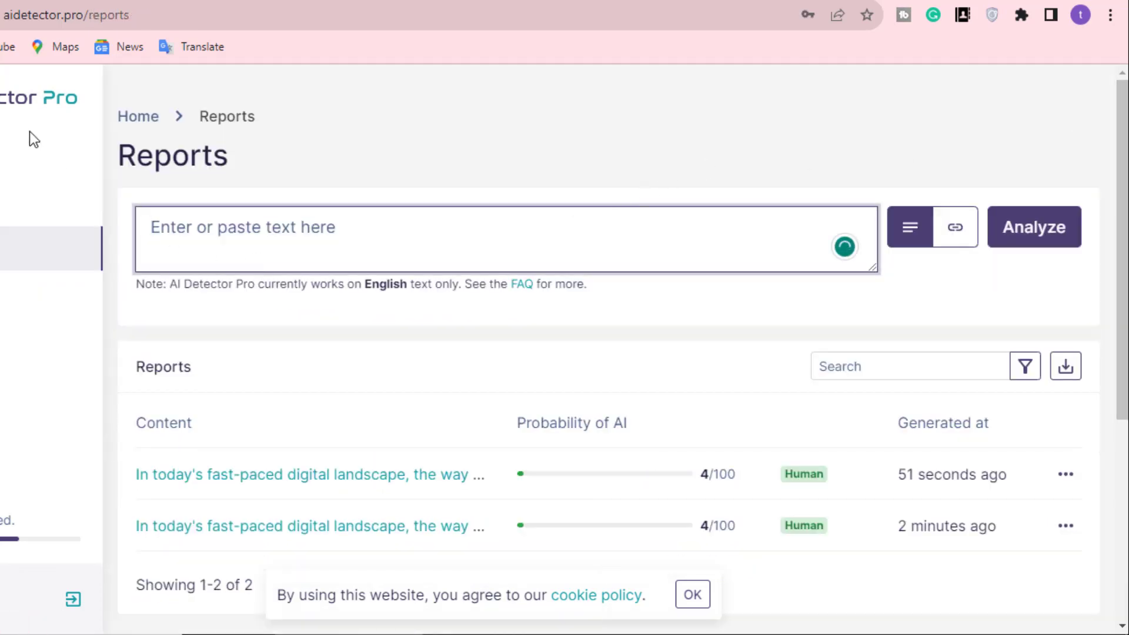
pyautogui.click(6, 205)
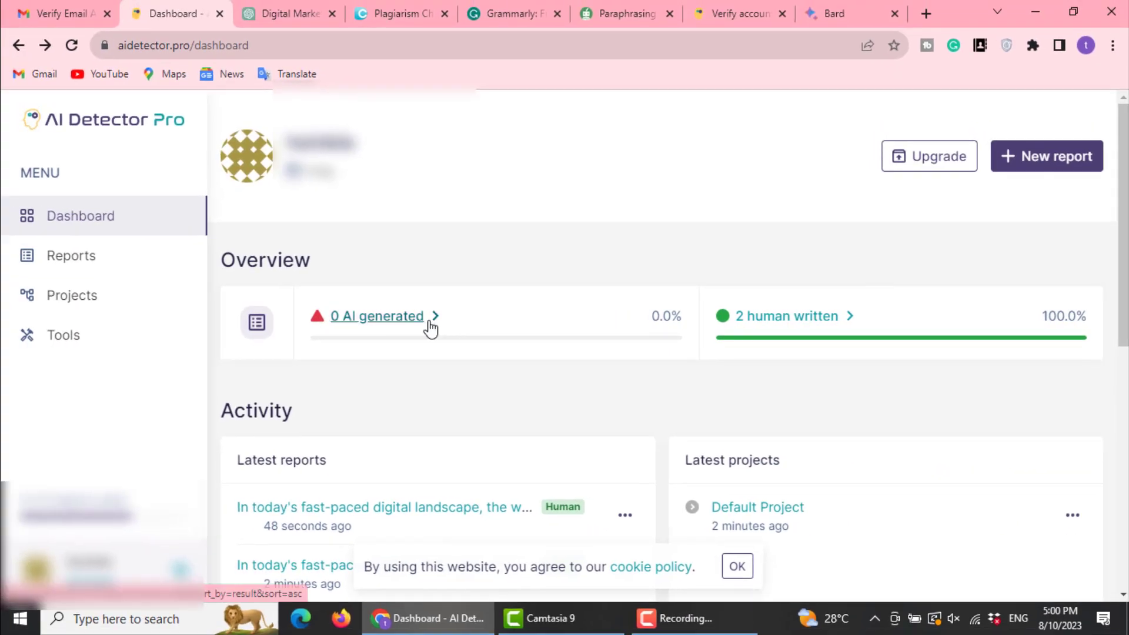
pyautogui.click(428, 322)
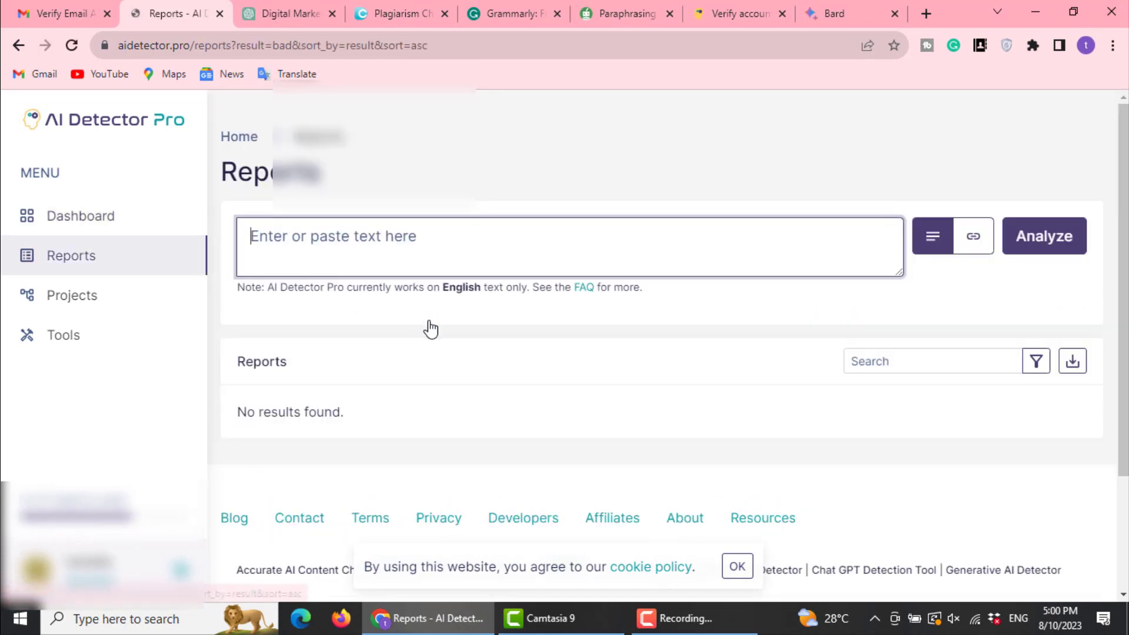
pyautogui.hotkey('ctrl', 'v')
pyautogui.click(1044, 238)
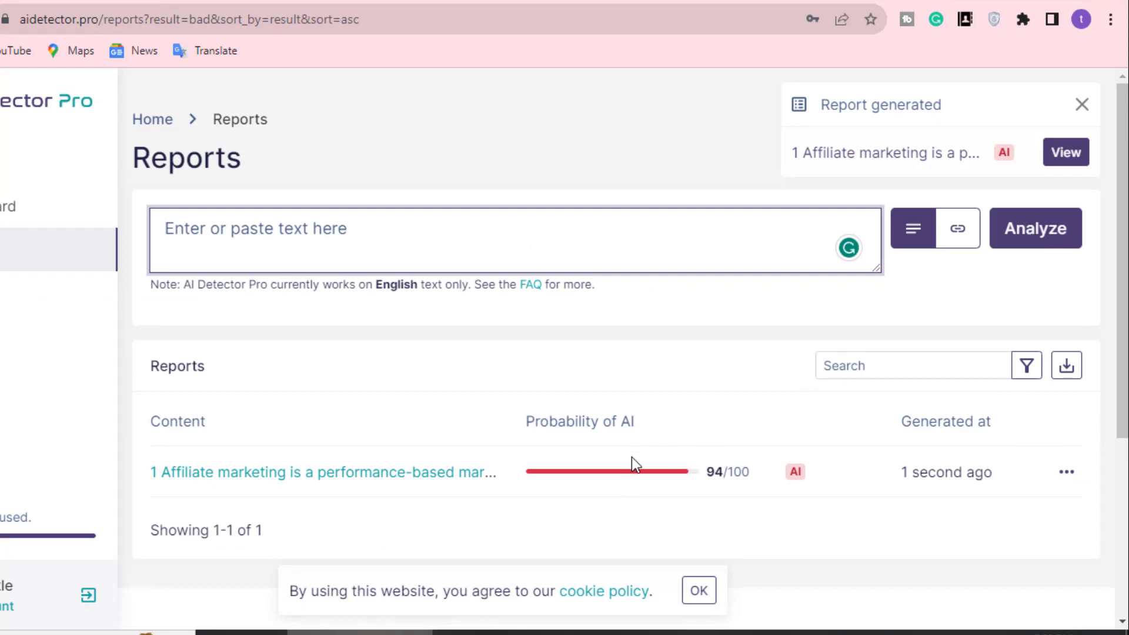
# - Open the new affiliate marketing report in AI Eraser and request alternative wordings for the opening paragraph and the "Here is an example" line
pyautogui.click(432, 483)
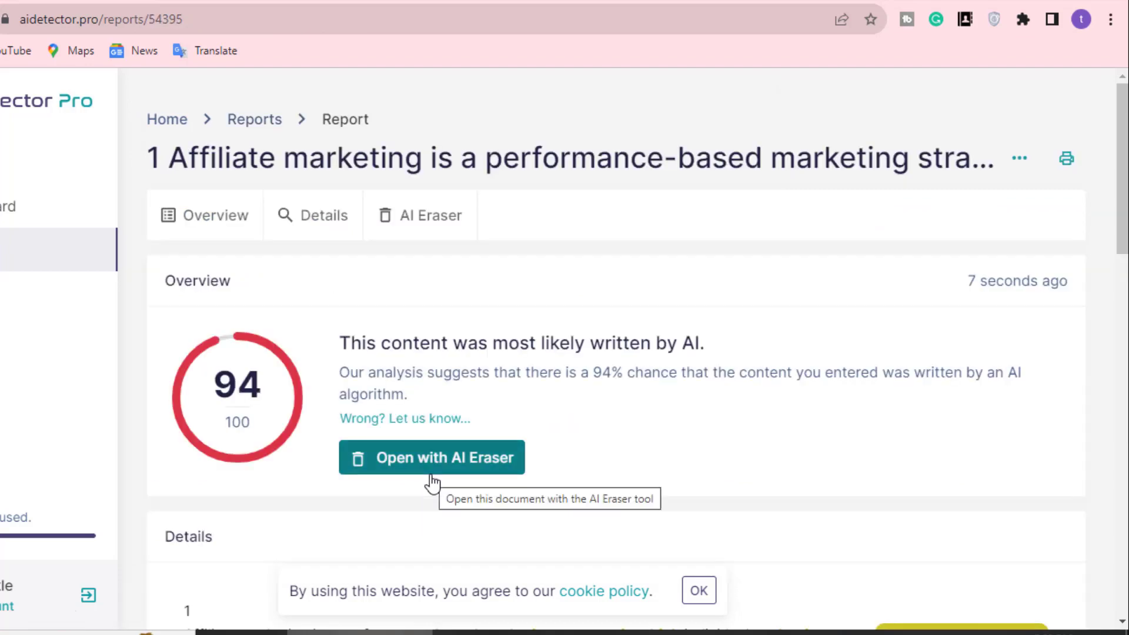
pyautogui.click(447, 461)
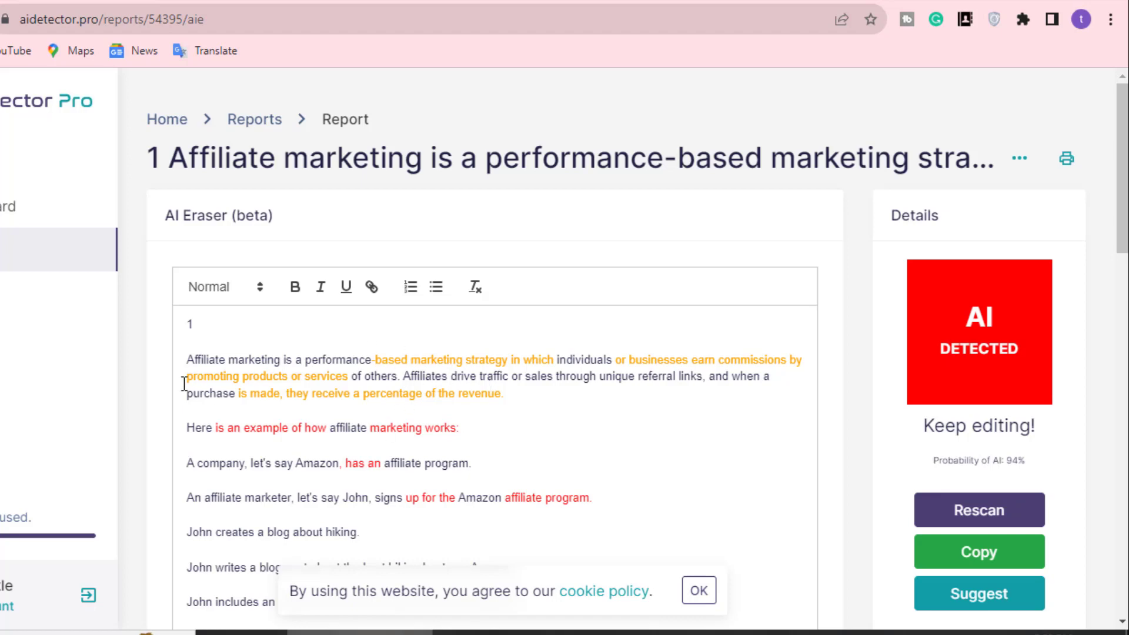
pyautogui.moveTo(182, 358); pyautogui.dragTo(580, 418)
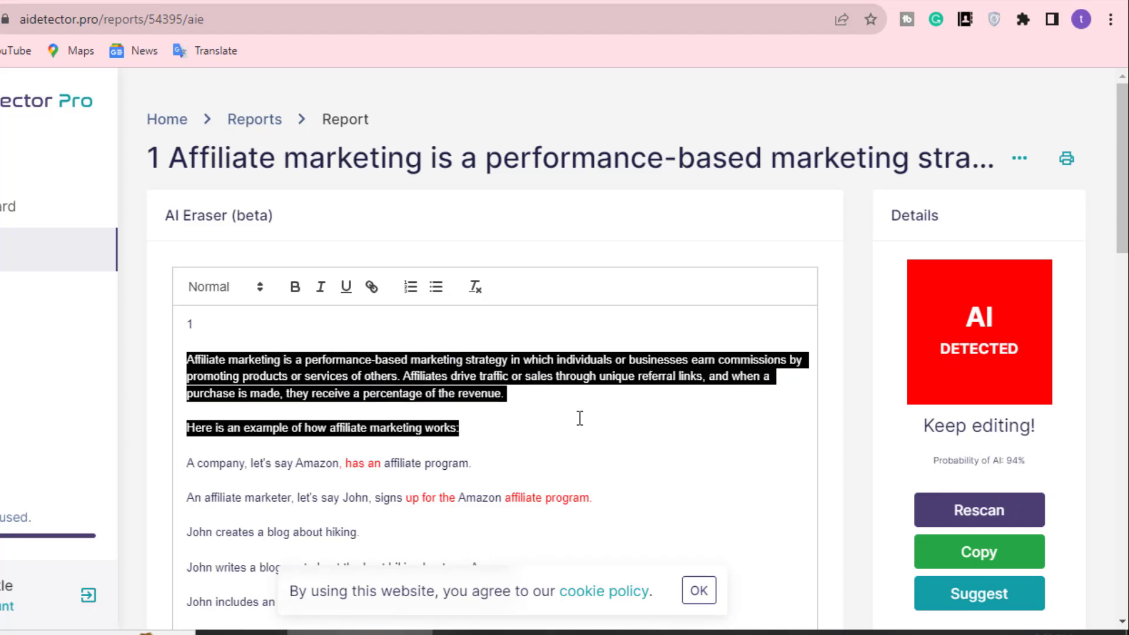
pyautogui.click(941, 596)
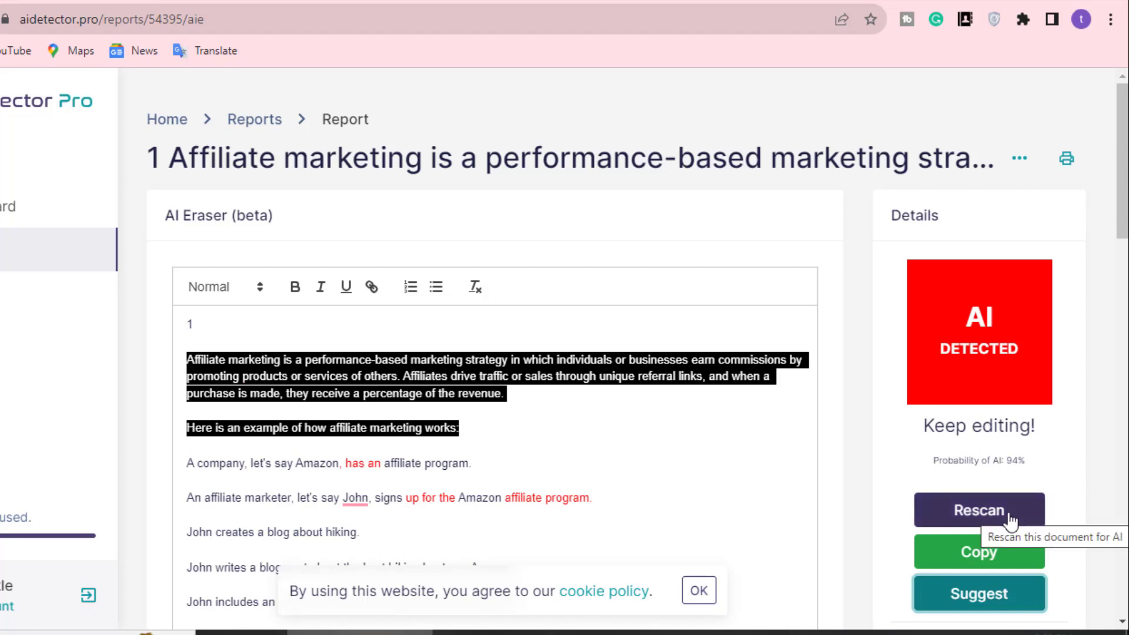
pyautogui.scroll(-8, 494, 353)
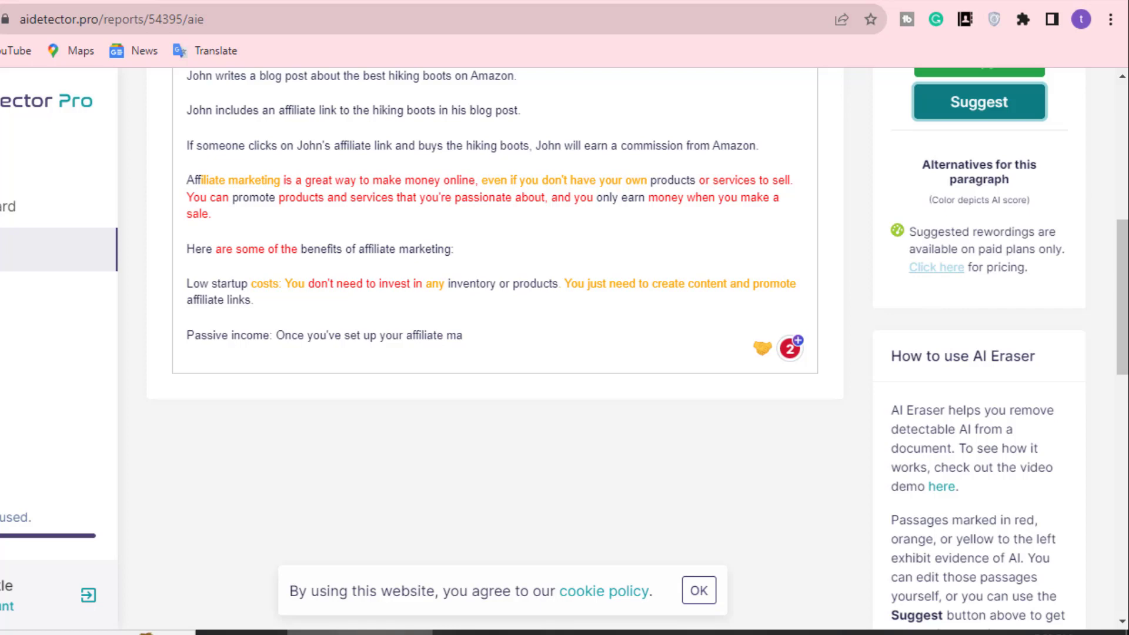
pyautogui.scroll(8, 1122, 177)
pyautogui.click(1123, 621)
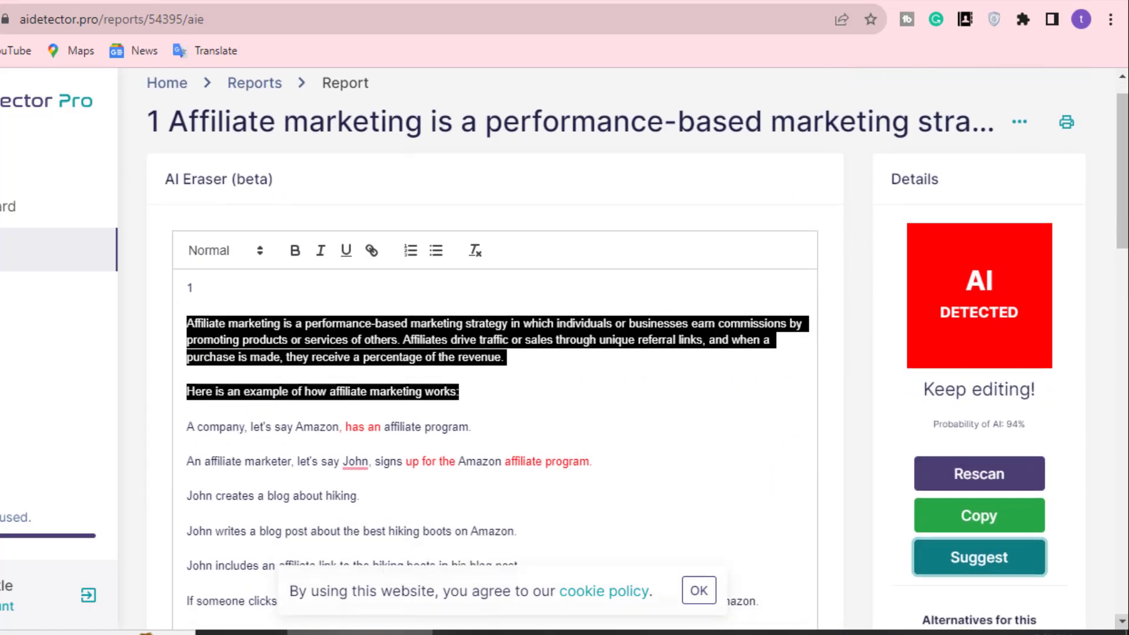
pyautogui.scroll(-8, 494, 353)
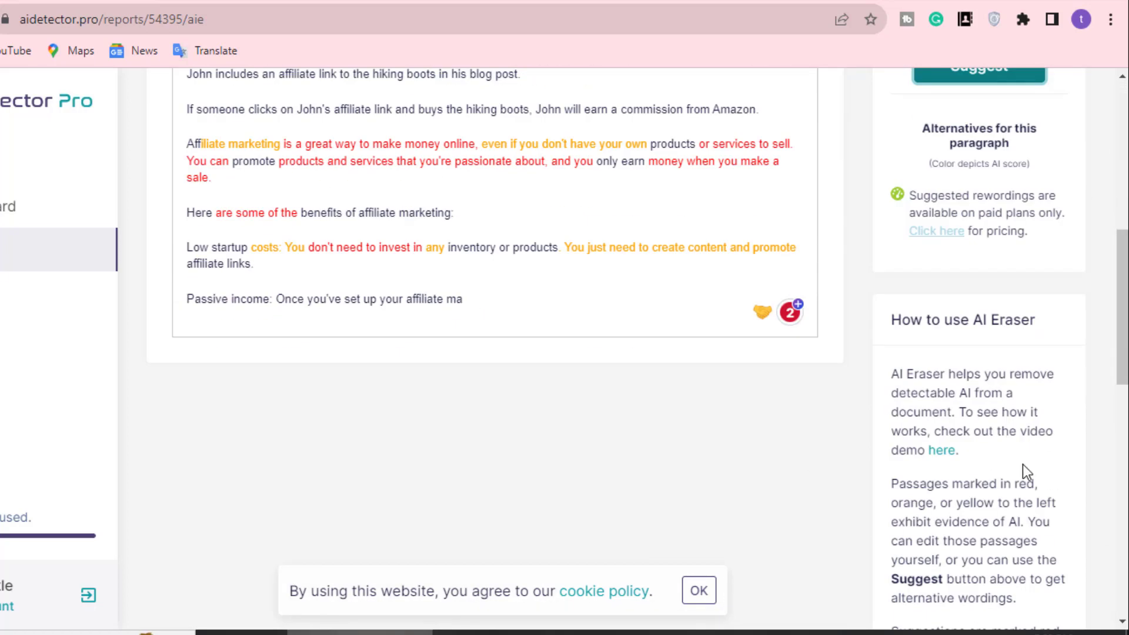
pyautogui.scroll(8, 610, 273)
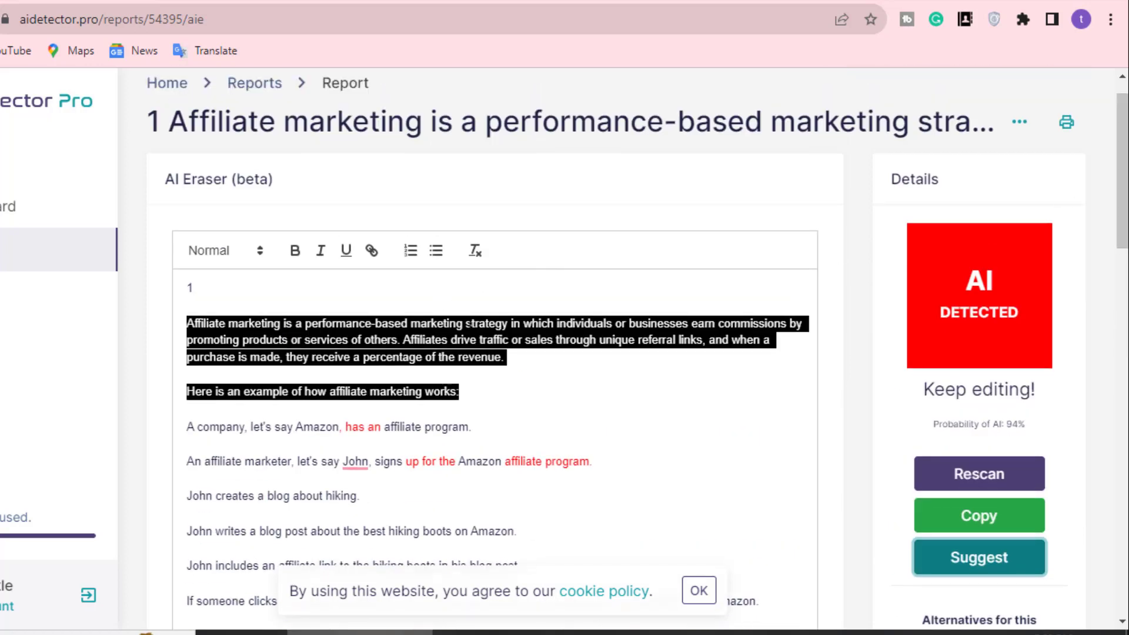
pyautogui.click(605, 411)
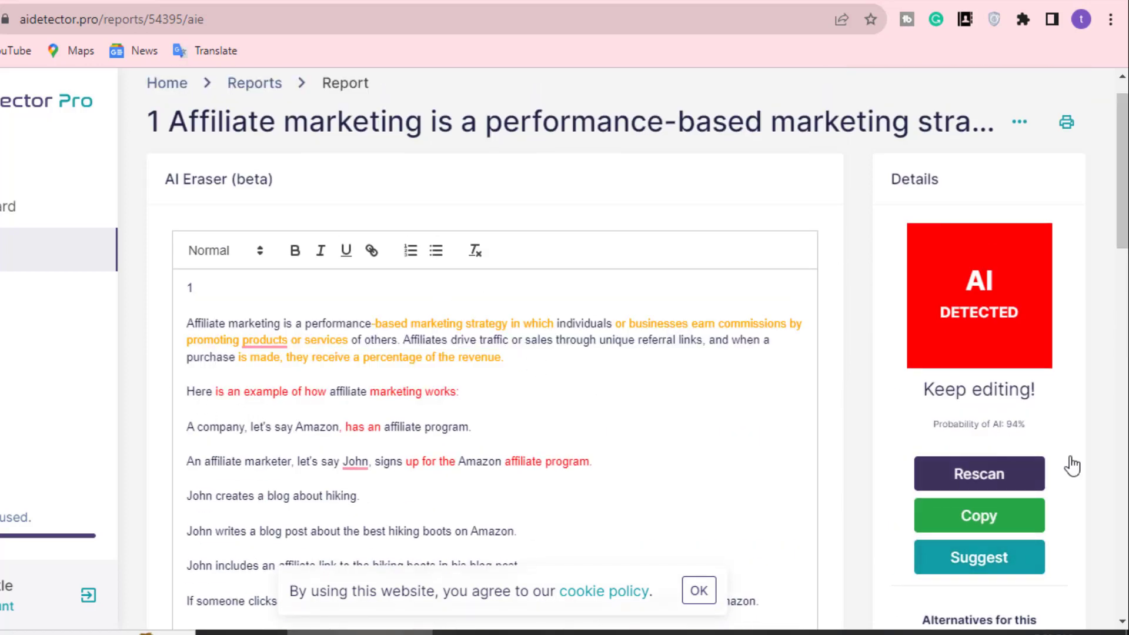
# - Request rewordings for the text from the opening paragraph through the line about including an affiliate link, and rescan the document
pyautogui.scroll(-8, 1011, 469)
pyautogui.scroll(8, 1008, 309)
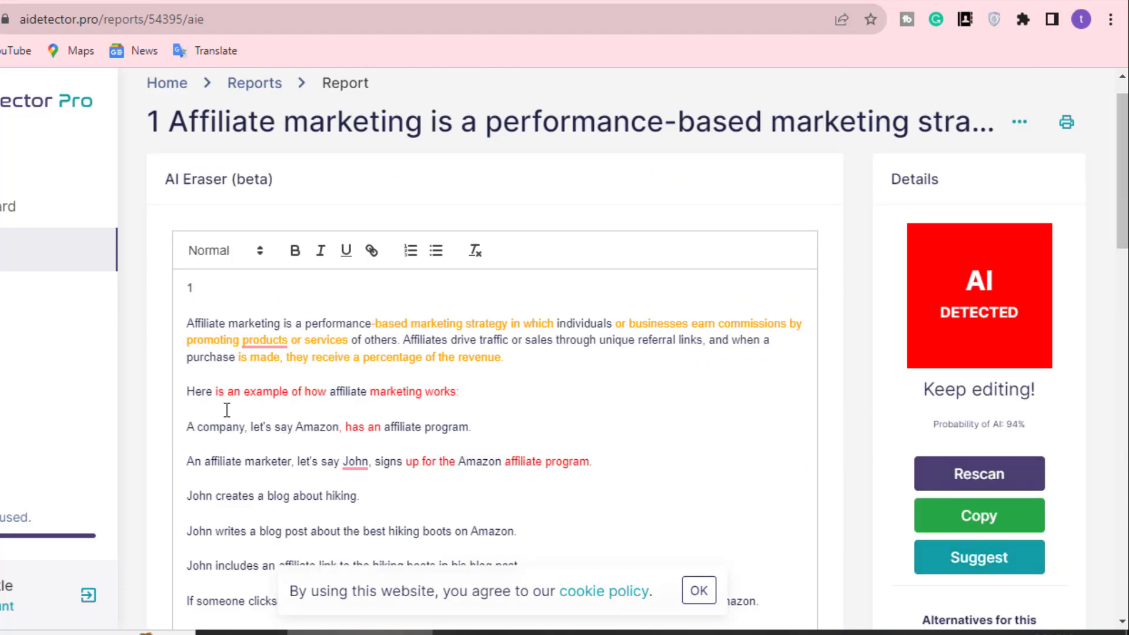
pyautogui.moveTo(186, 326); pyautogui.dragTo(953, 561)
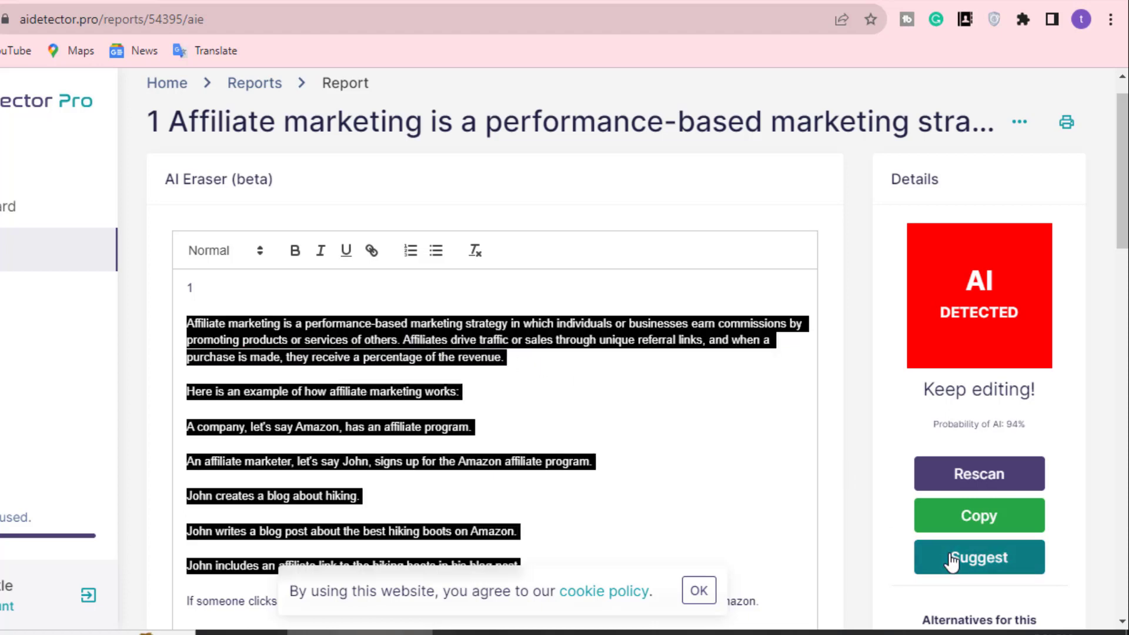
pyautogui.click(979, 562)
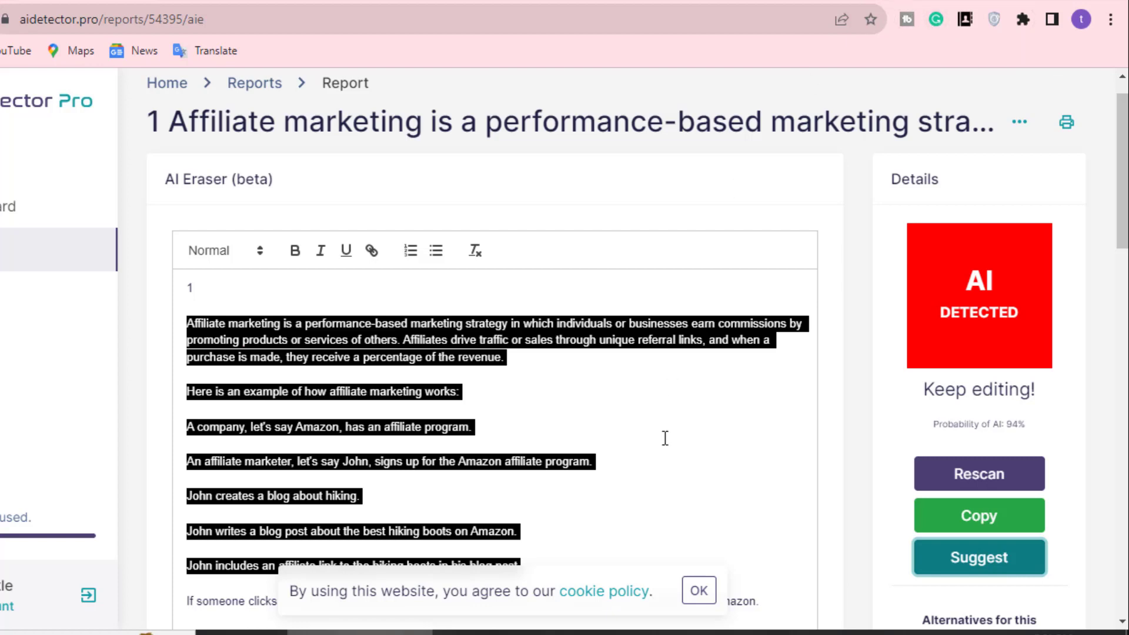
pyautogui.scroll(-8, 494, 353)
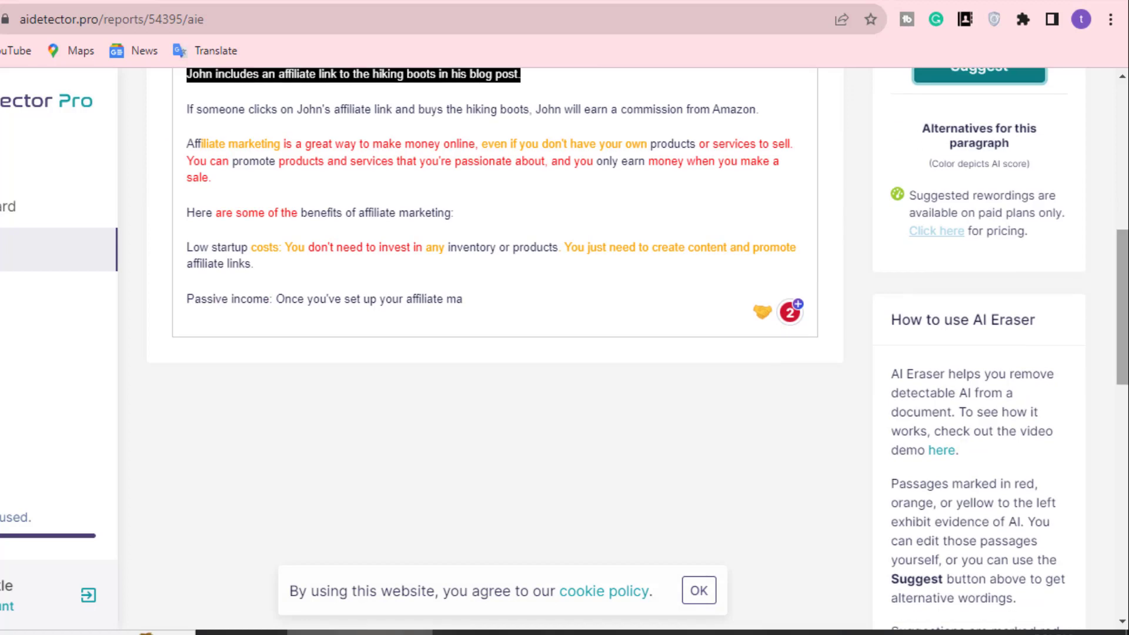
pyautogui.scroll(8, 380, 488)
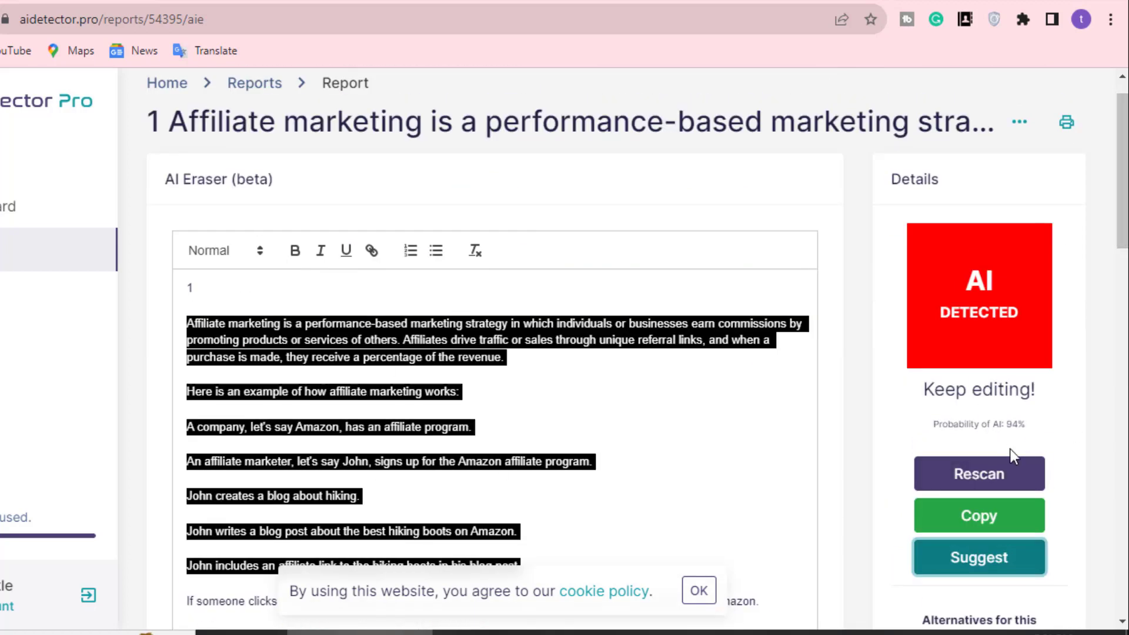
pyautogui.click(984, 563)
pyautogui.scroll(-8, 972, 294)
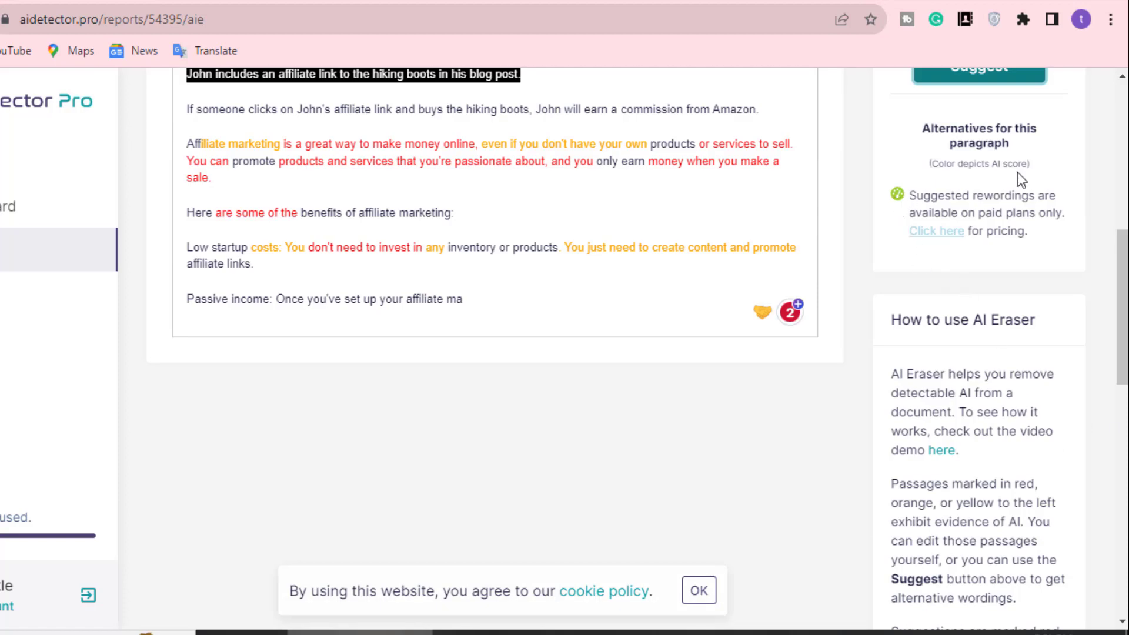
pyautogui.scroll(9, 905, 193)
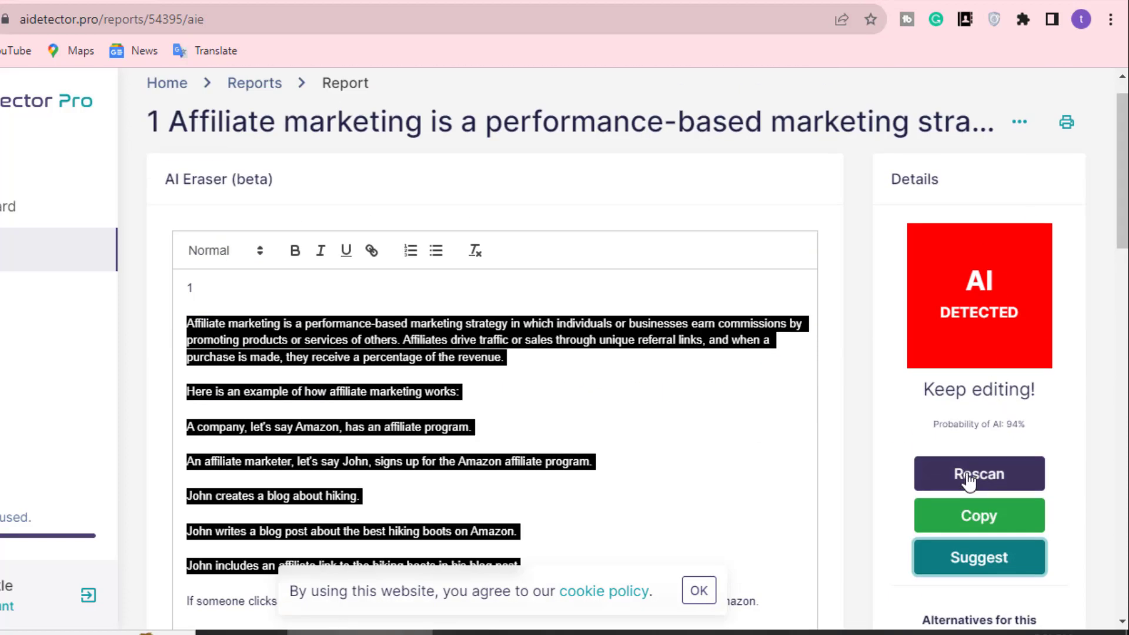
pyautogui.click(969, 481)
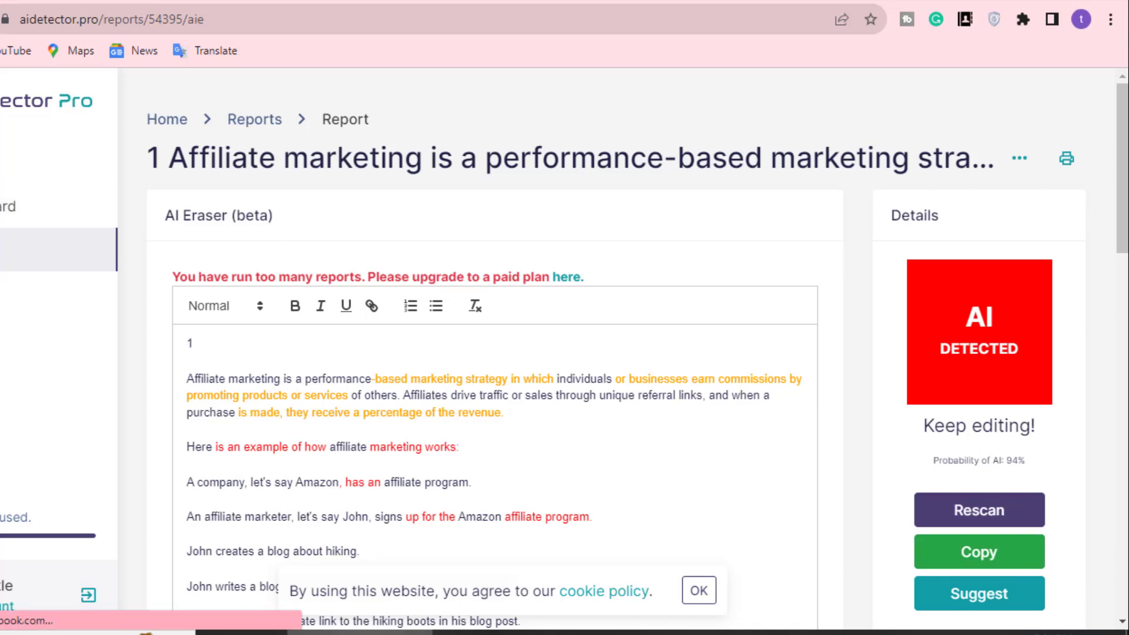
# - Review the AI Detector Pro dashboard, the ChatGPT article, the Bard answer and the DupliChecker plagiarism page
pyautogui.click(47, 206)
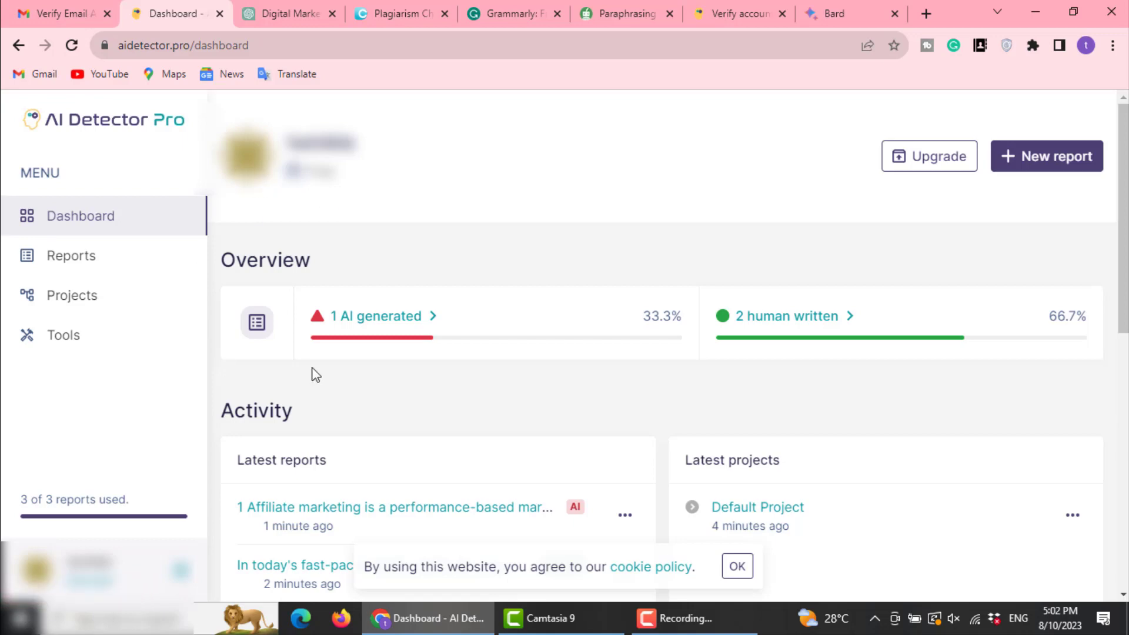
pyautogui.click(271, 7)
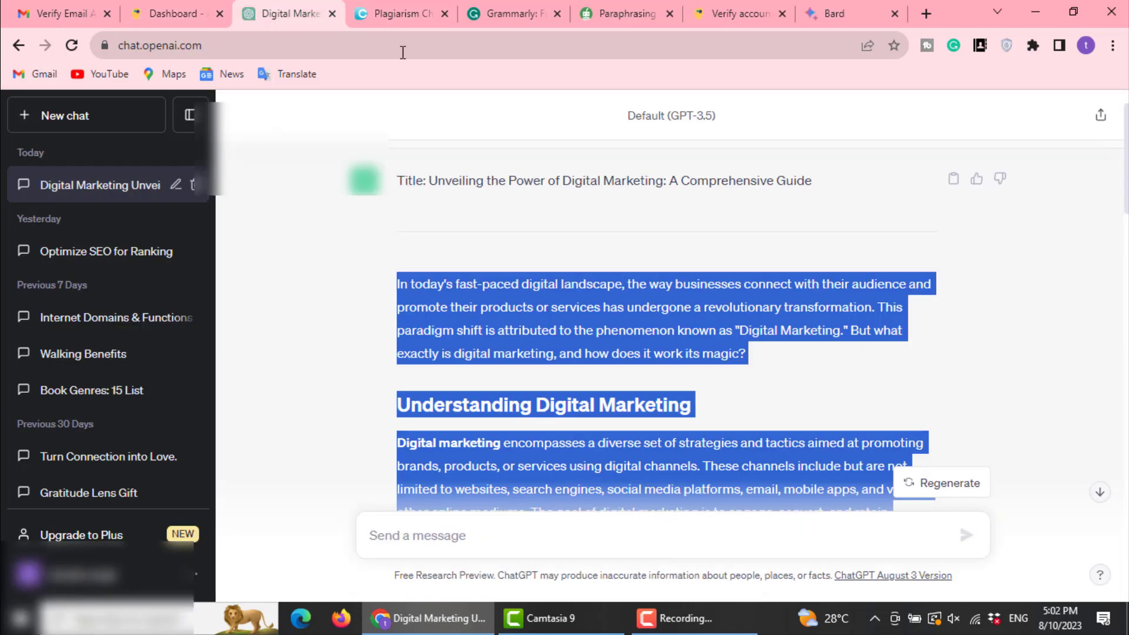
pyautogui.click(829, 11)
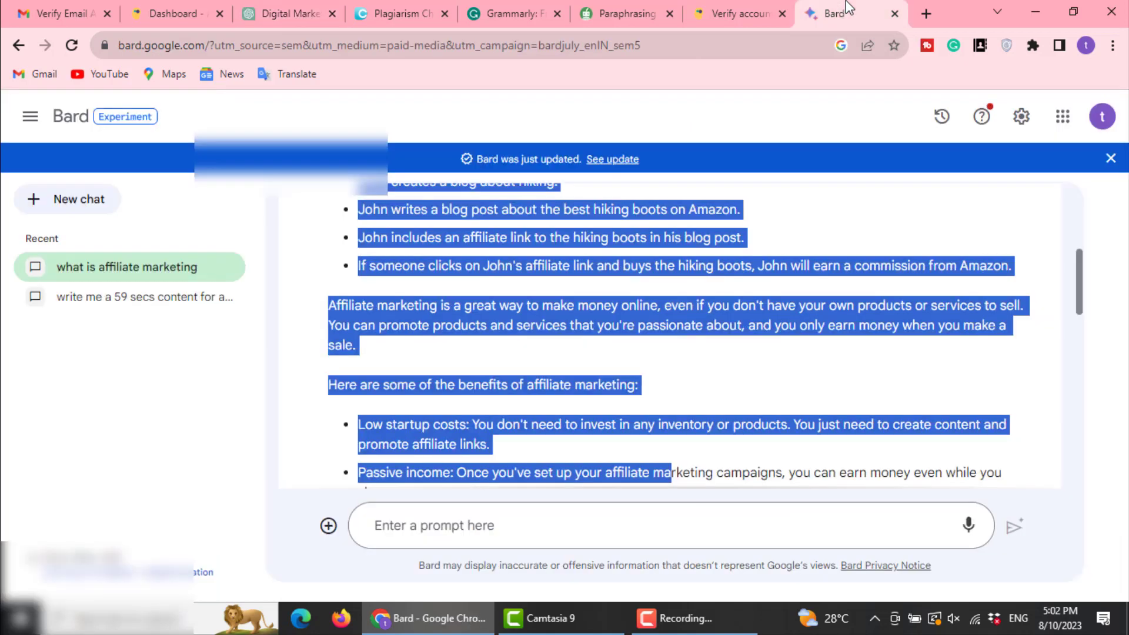
pyautogui.click(199, 11)
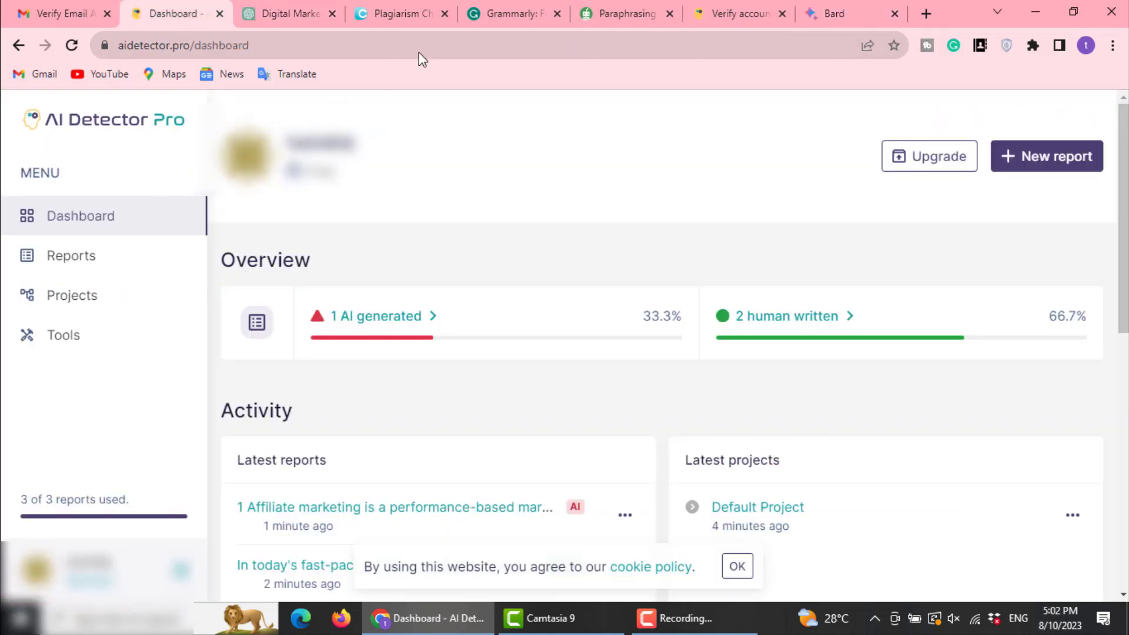
pyautogui.click(393, 12)
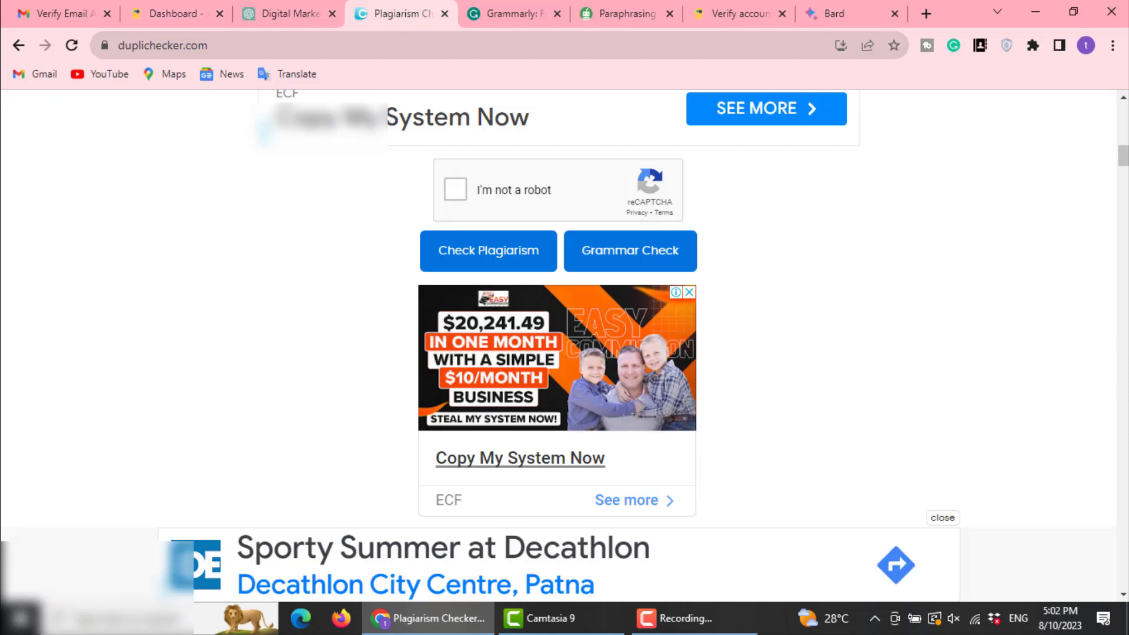
pyautogui.scroll(6, 558, 294)
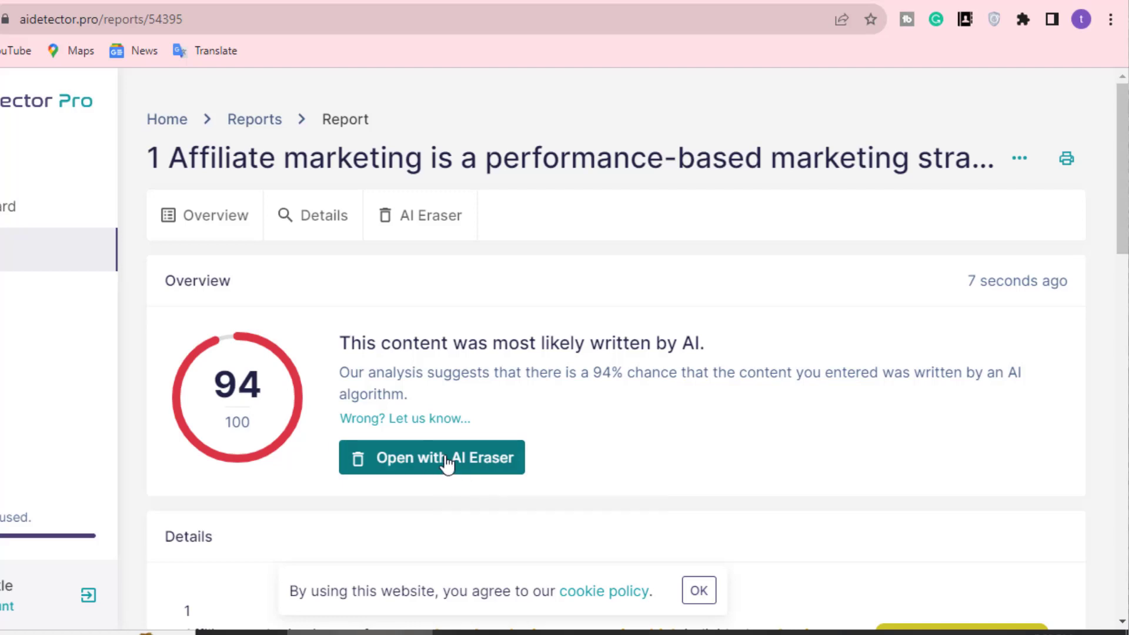
# - Open the affiliate marketing report in AI Eraser again and select its opening paragraph
pyautogui.click(447, 463)
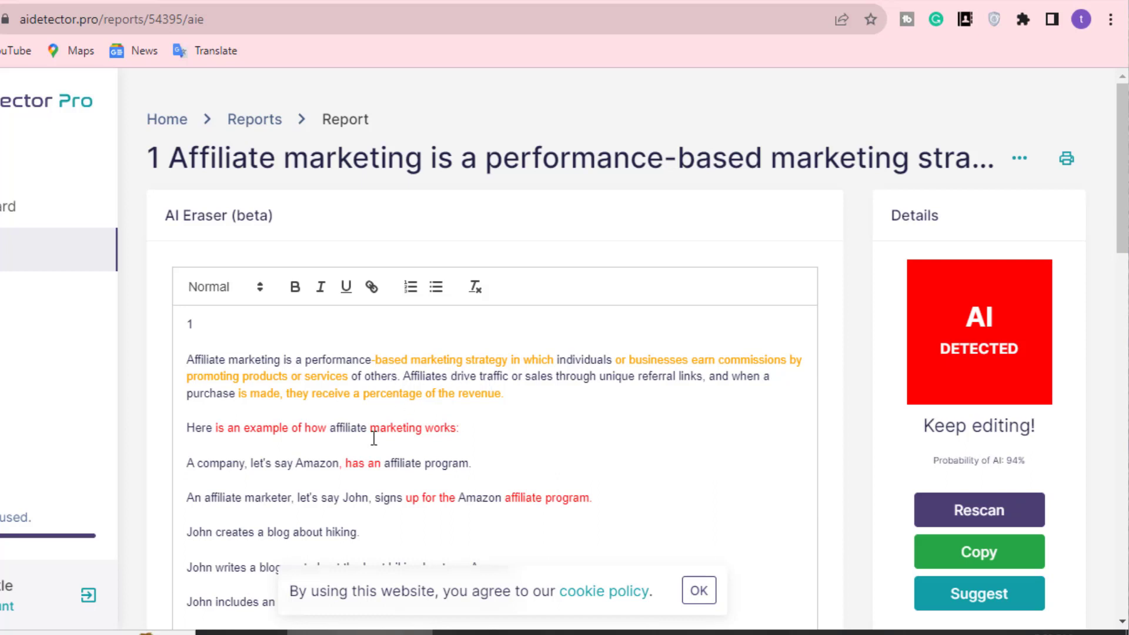
pyautogui.moveTo(181, 358); pyautogui.dragTo(565, 412)
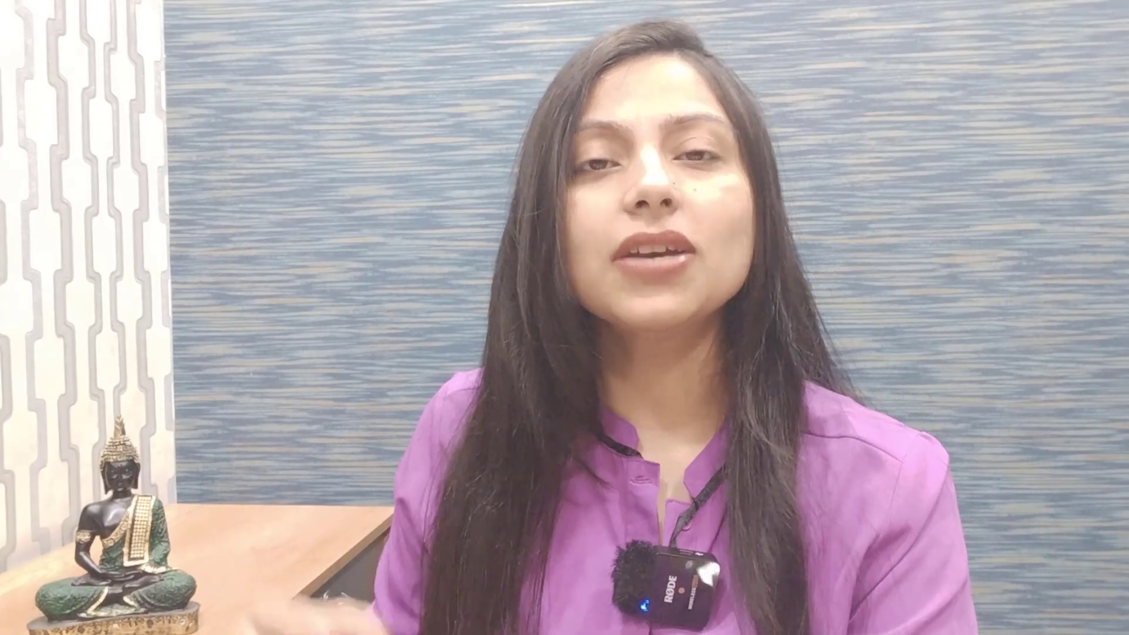